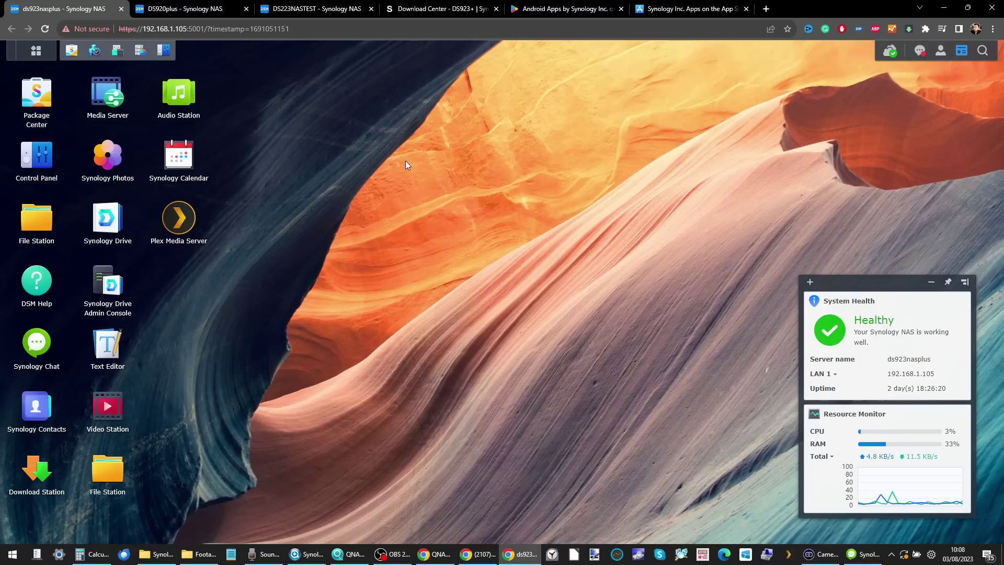
pyautogui.click(186, 8)
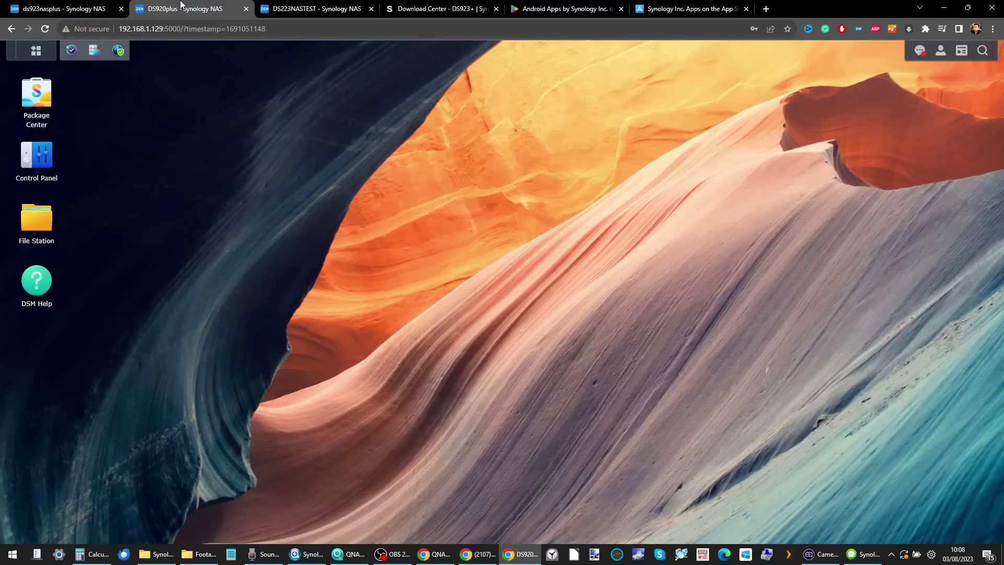
pyautogui.click(308, 8)
pyautogui.click(560, 68)
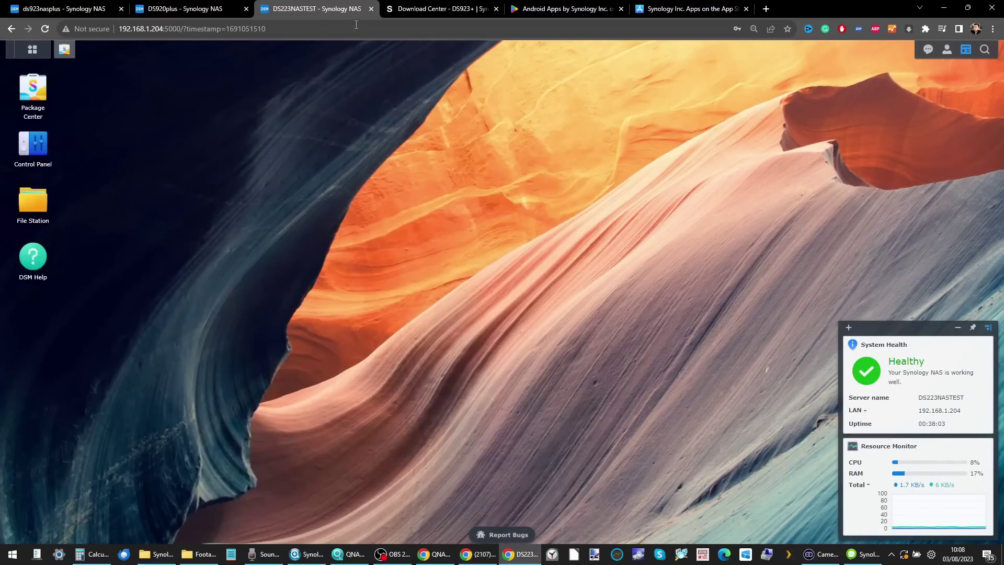
pyautogui.click(201, 8)
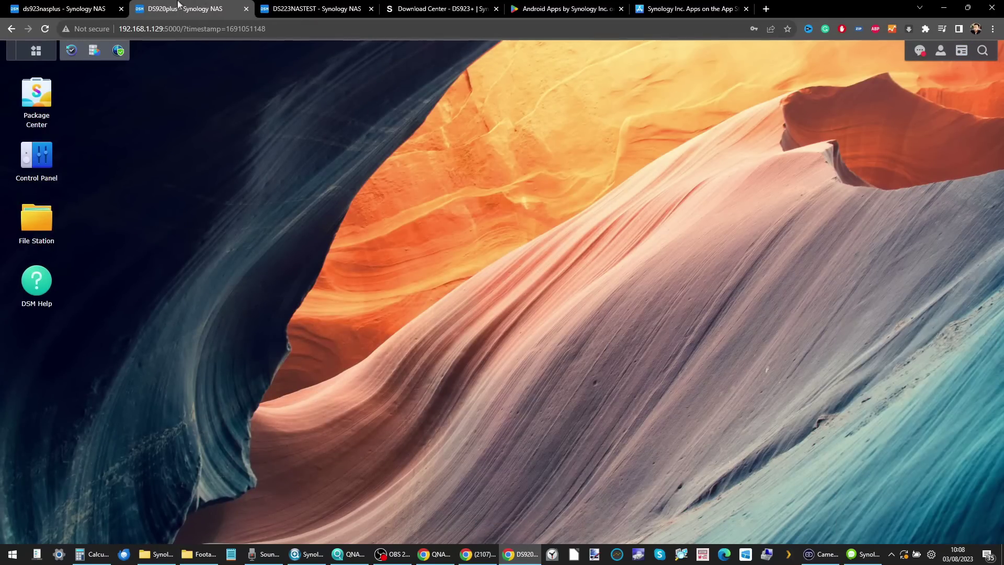
pyautogui.click(47, 6)
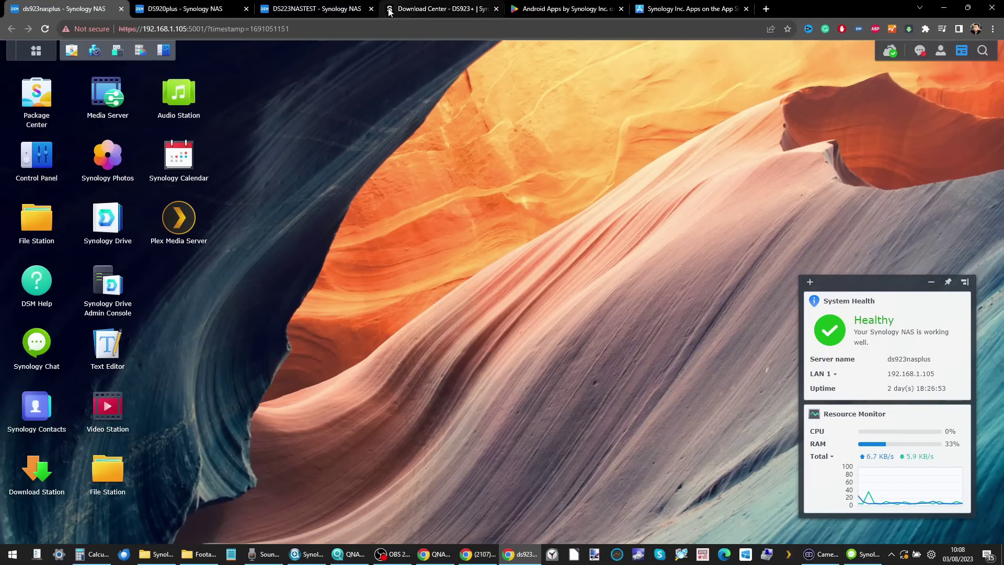
pyautogui.click(419, 5)
pyautogui.scroll(-5, 472, 181)
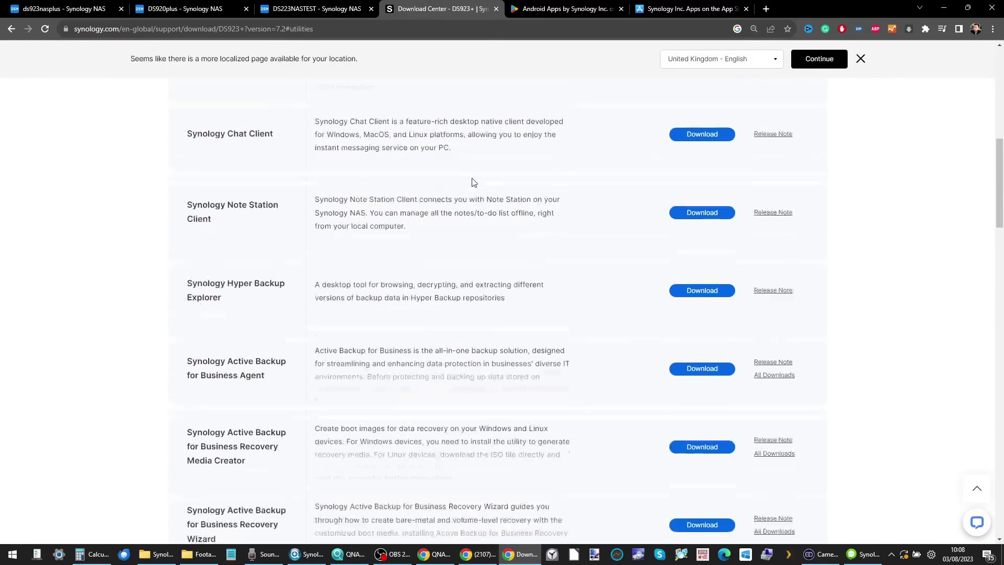
pyautogui.scroll(4, 472, 181)
pyautogui.scroll(1, 472, 182)
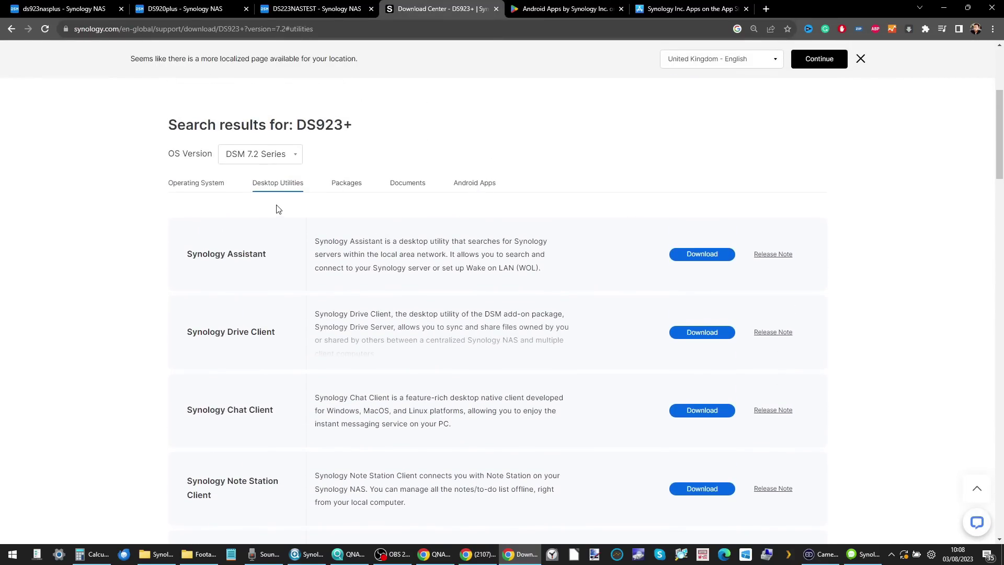
pyautogui.click(331, 183)
pyautogui.scroll(-10, 336, 230)
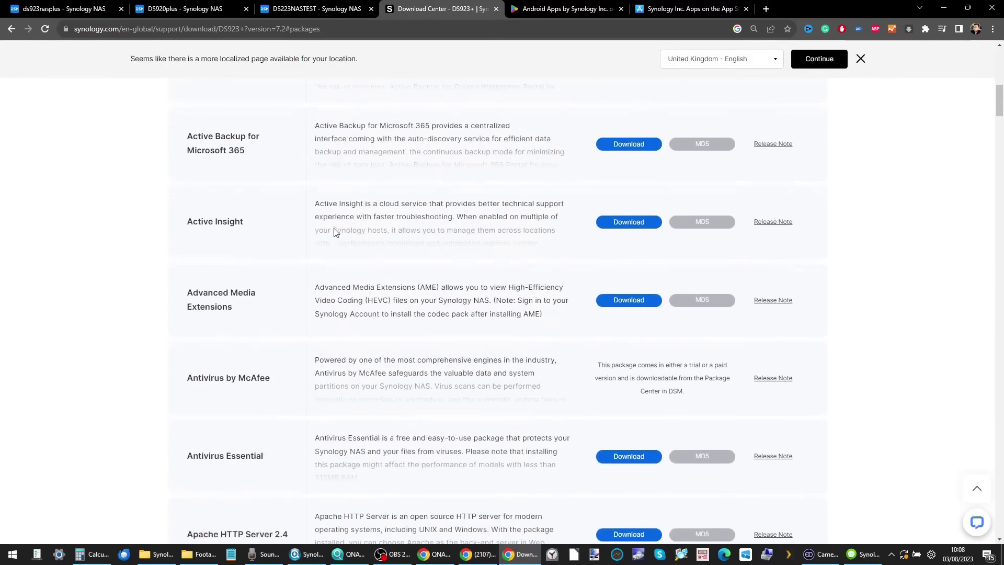
pyautogui.scroll(7, 334, 232)
pyautogui.scroll(4, 289, 236)
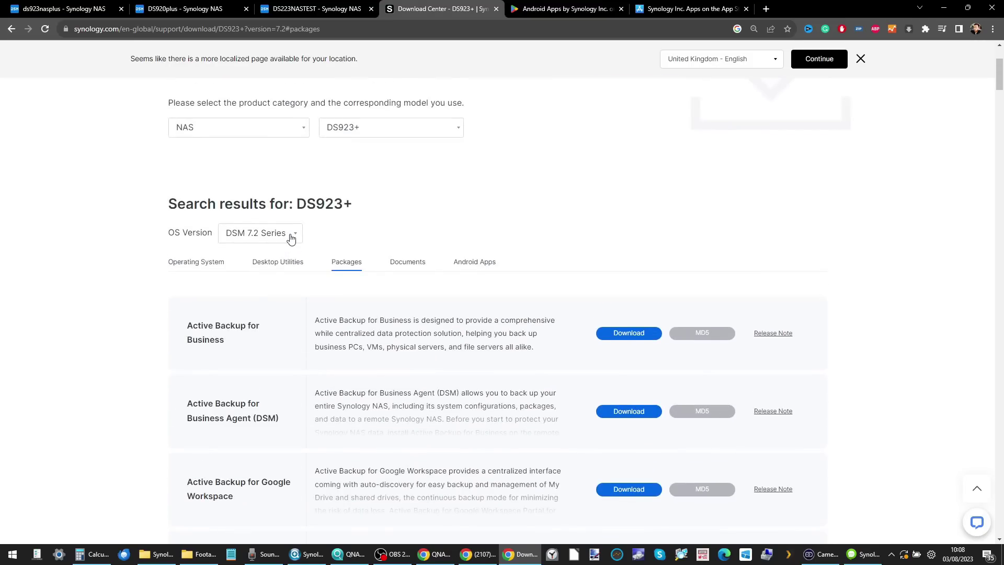
# - Back in desktop utilities, view the installer versions offered for Synology Drive Client
pyautogui.click(268, 273)
pyautogui.scroll(-7, 269, 273)
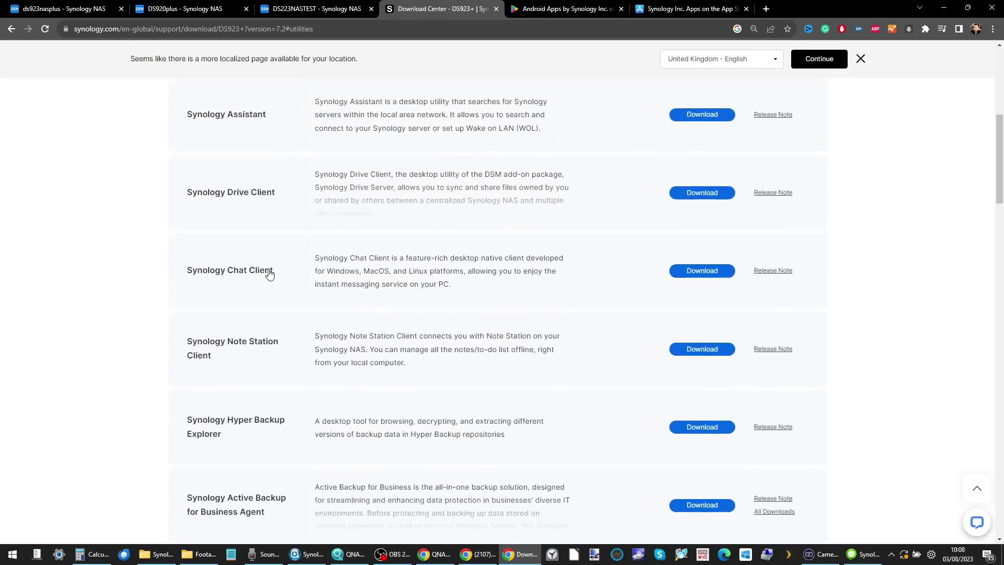
pyautogui.scroll(-1, 268, 273)
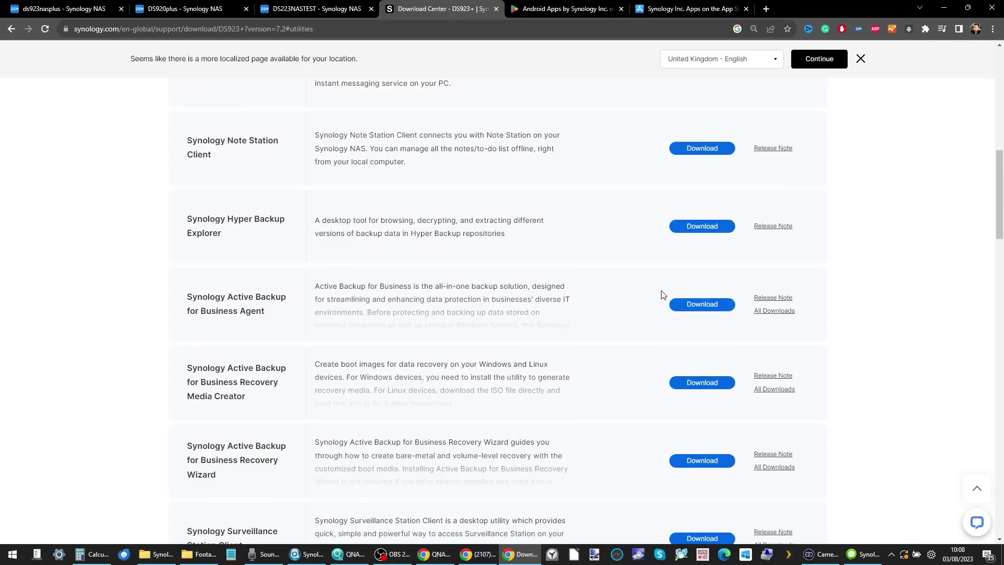
pyautogui.scroll(3, 662, 296)
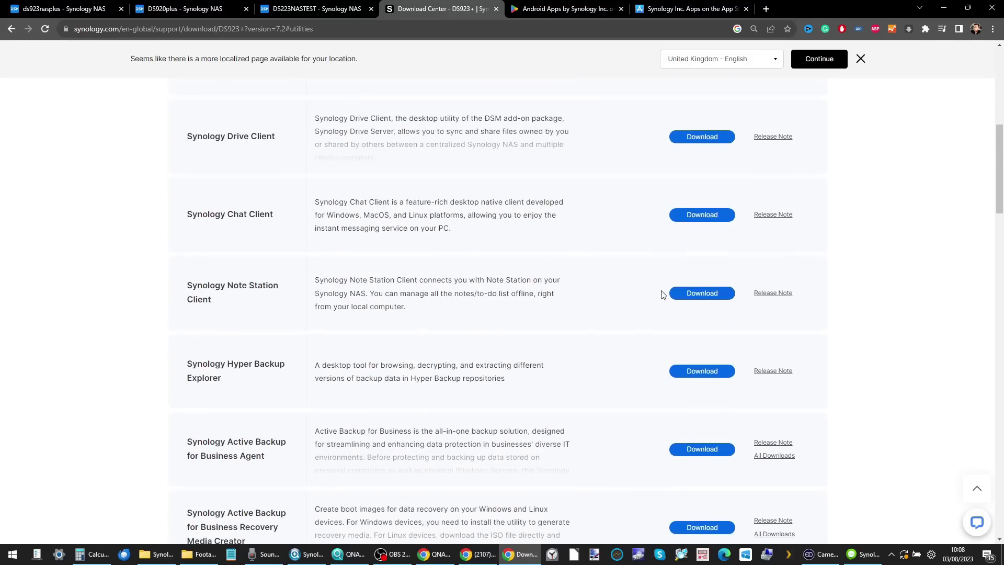
pyautogui.click(703, 139)
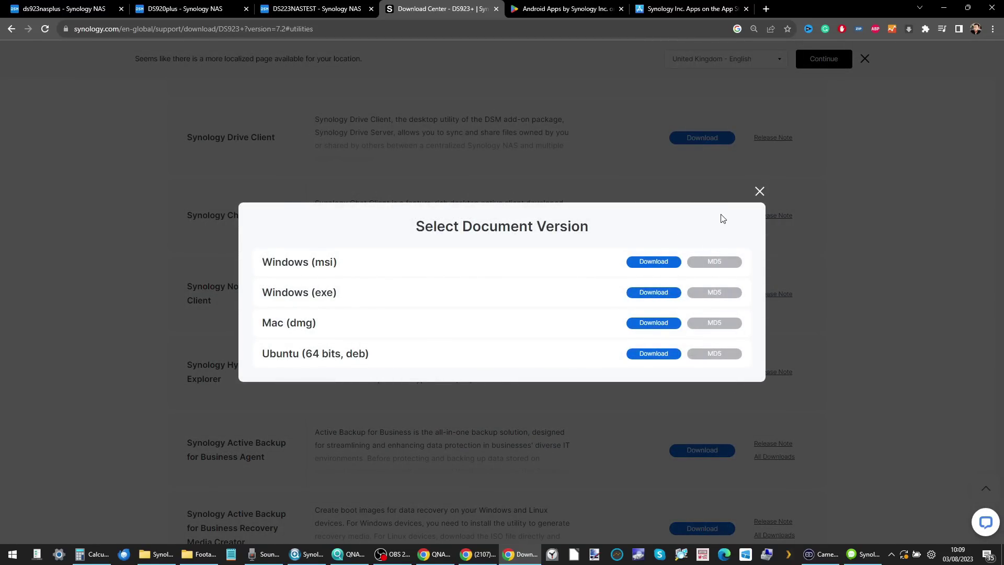
pyautogui.click(759, 192)
# - Scroll through Synology Inc.'s Android apps on Google Play, then go to the App Store page
pyautogui.click(592, 4)
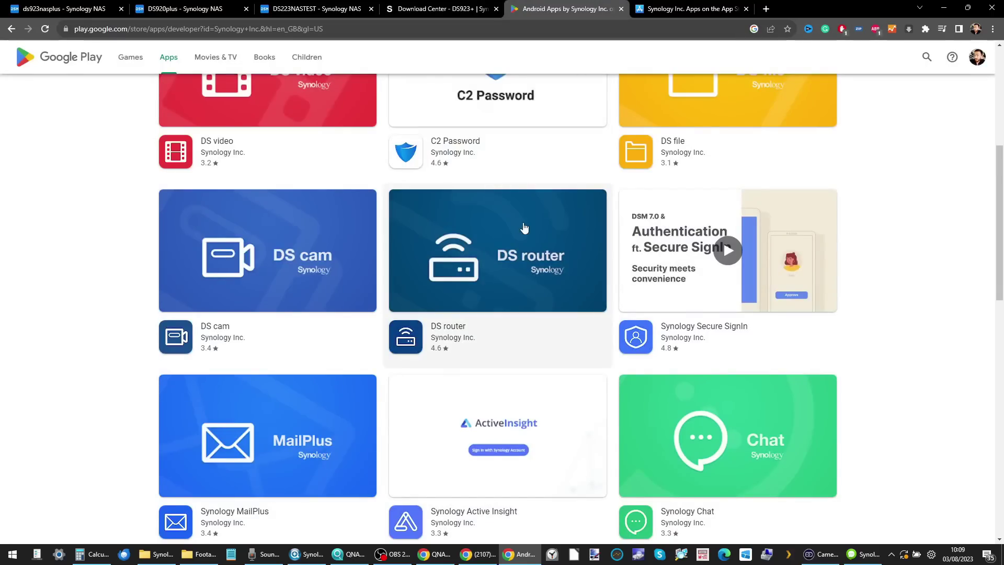
pyautogui.scroll(-1, 524, 226)
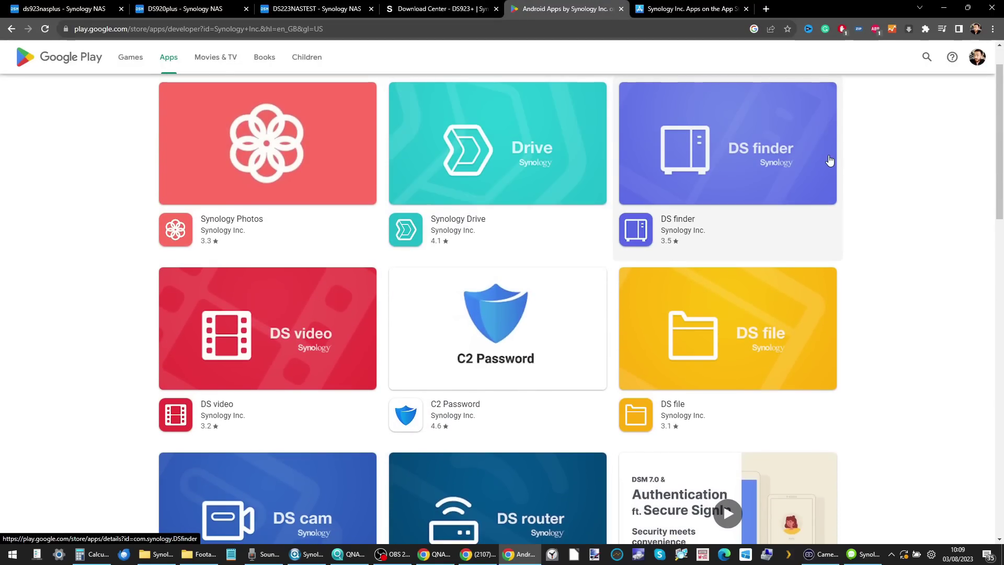
pyautogui.scroll(-2, 829, 160)
pyautogui.scroll(-9, 829, 160)
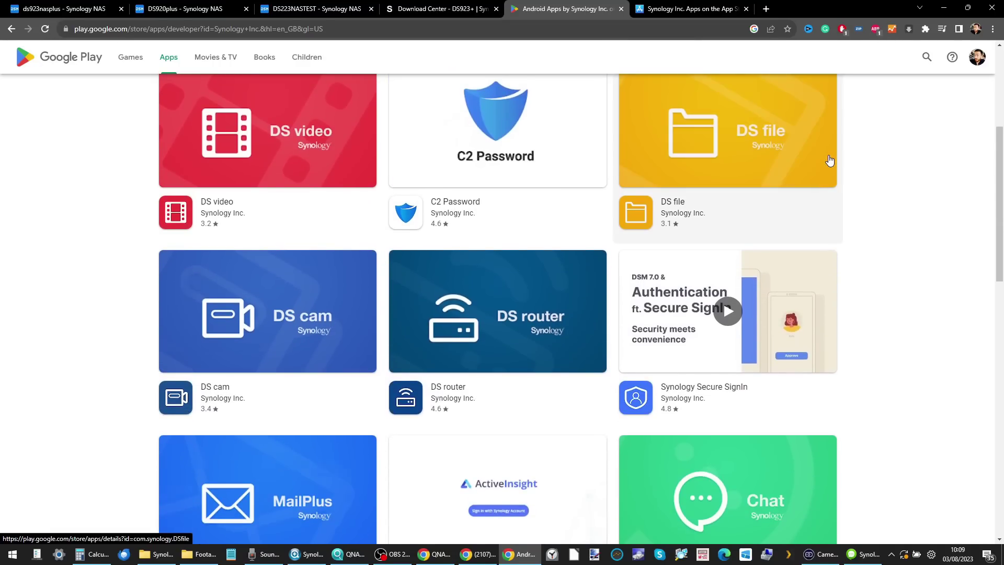
pyautogui.scroll(-5, 829, 160)
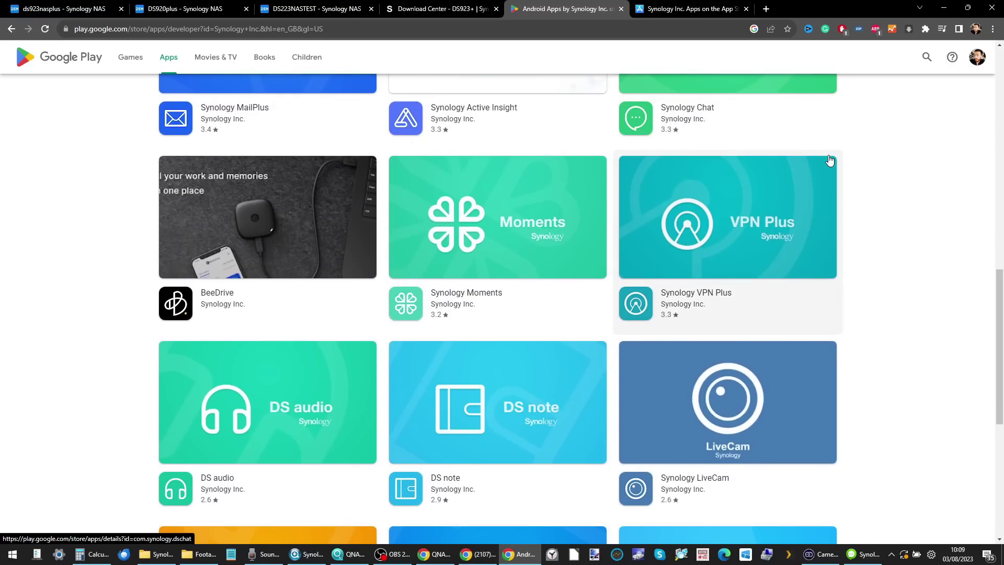
pyautogui.moveTo(829, 161); pyautogui.dragTo(811, 182)
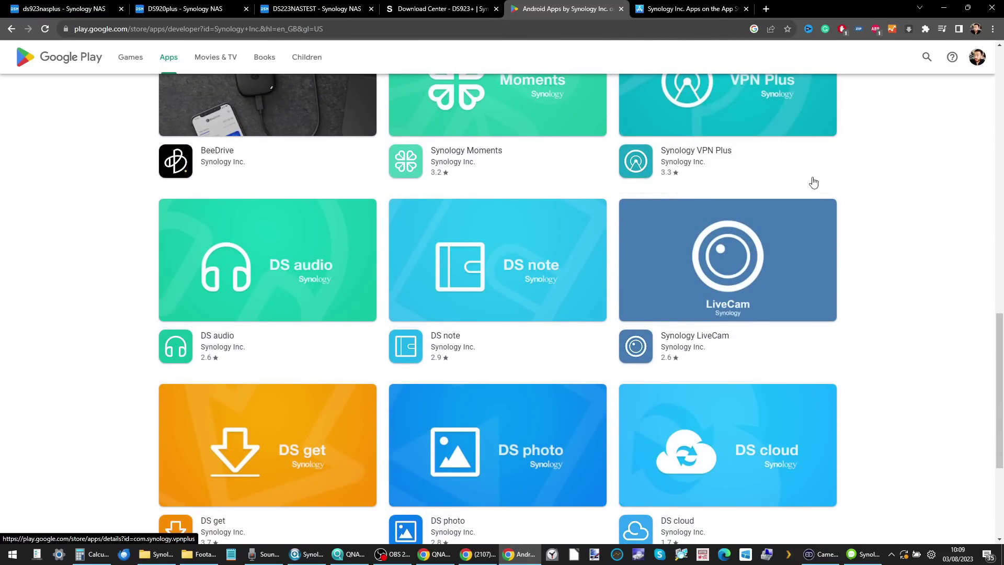
pyautogui.click(685, 9)
# - Scroll past Synology's Apple Watch, Apple TV and Mac apps, then return to the ds923nasplus desktop
pyautogui.scroll(-8, 482, 296)
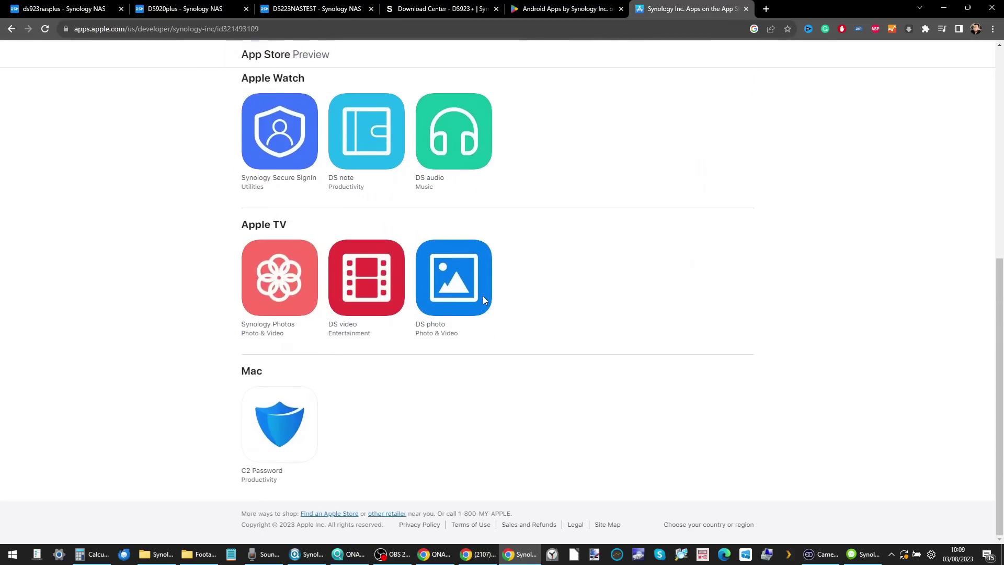
pyautogui.click(68, 9)
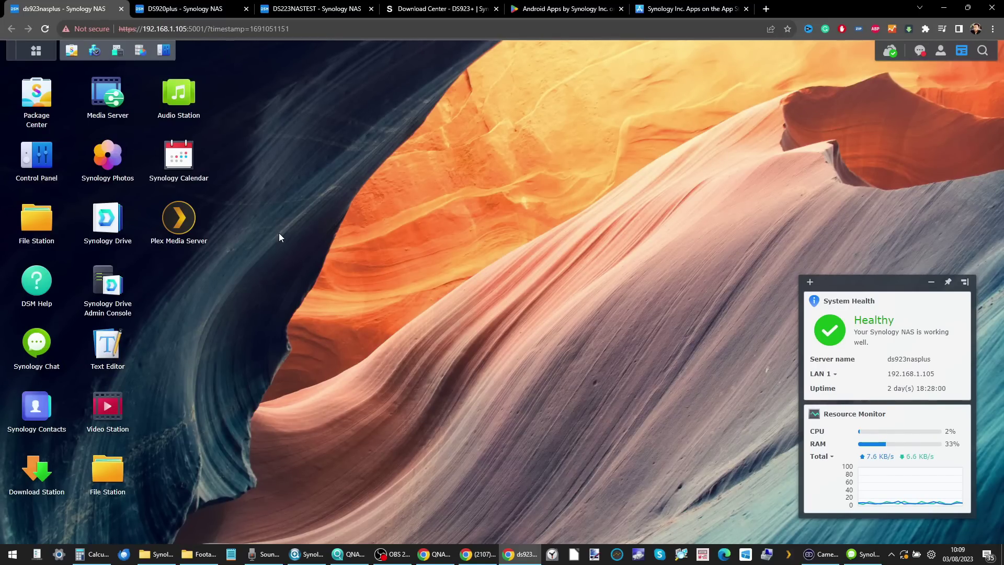
# - Open Synology Chat in a new tab at My Space, with the Chat Client moved aside
pyautogui.middleClick(41, 333)
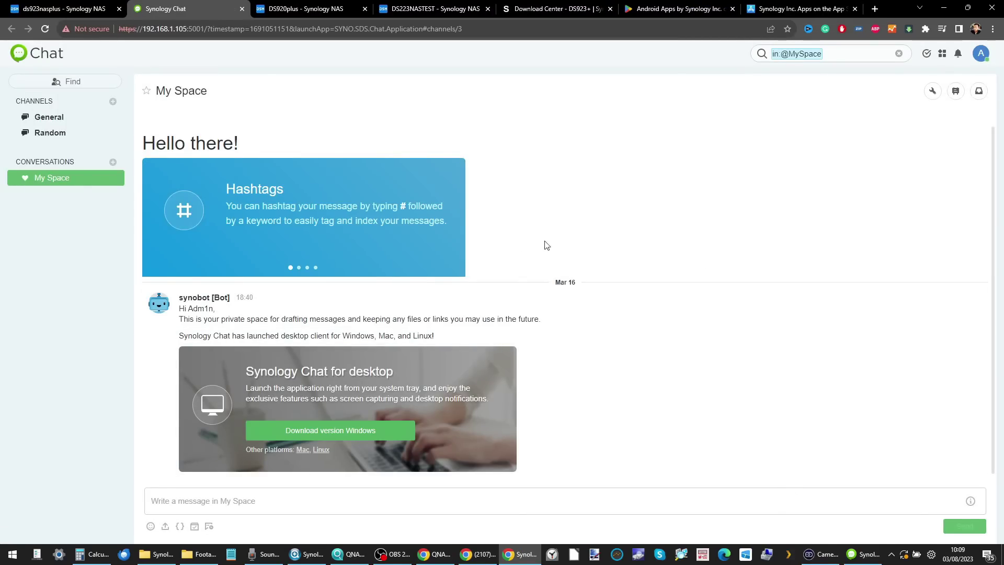
pyautogui.click(864, 553)
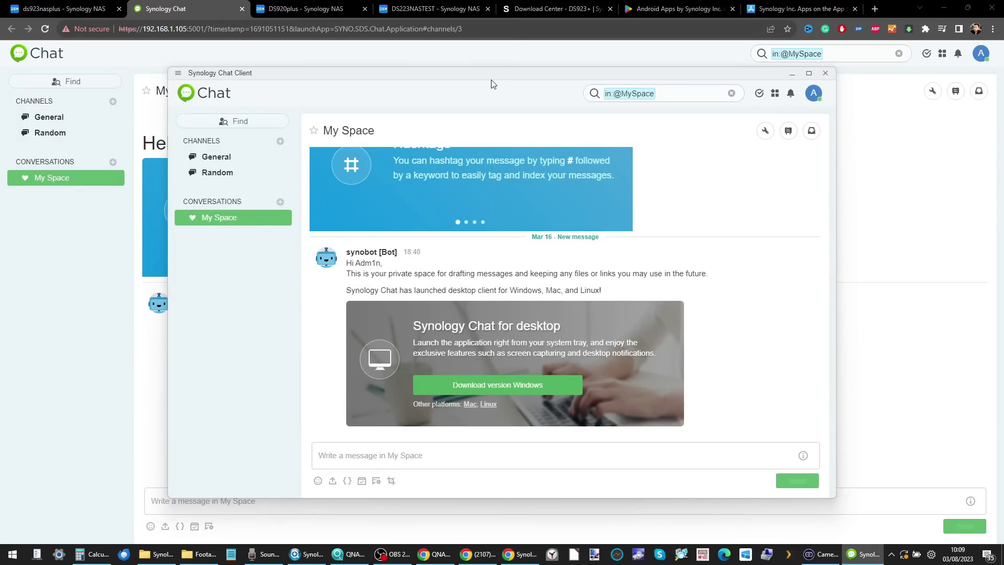
pyautogui.moveTo(492, 81); pyautogui.dragTo(709, 268)
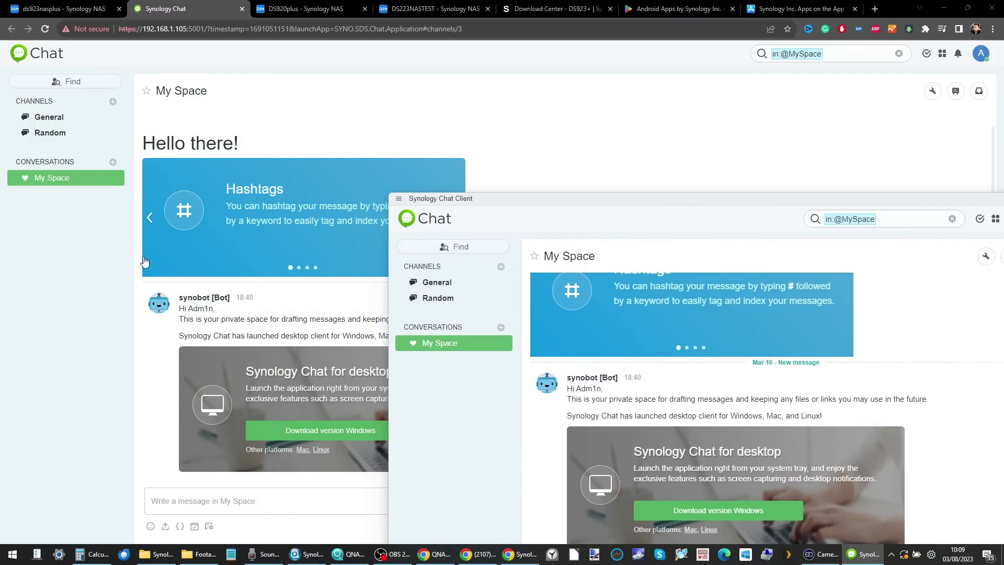
pyautogui.click(88, 295)
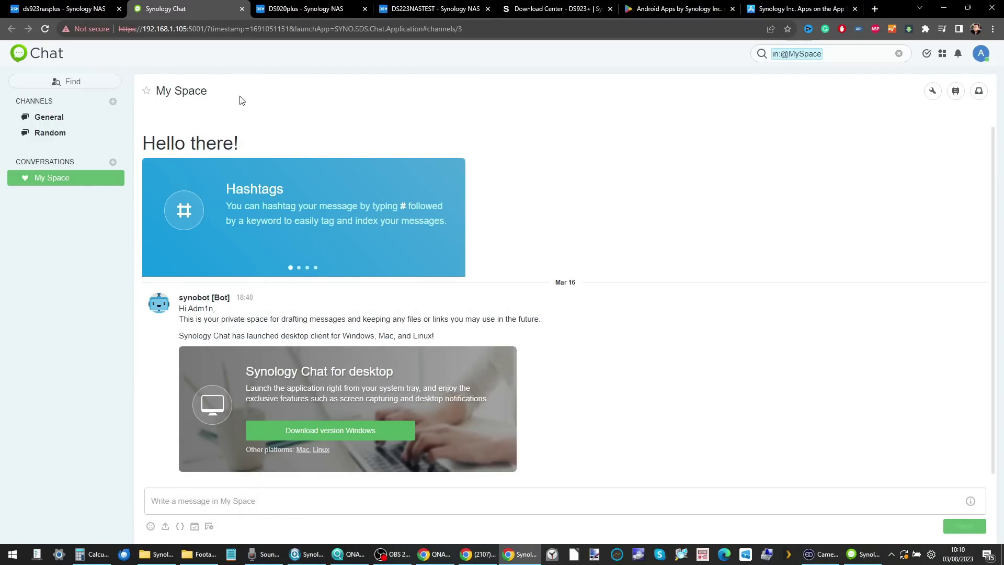
pyautogui.click(674, 9)
pyautogui.scroll(8, 484, 289)
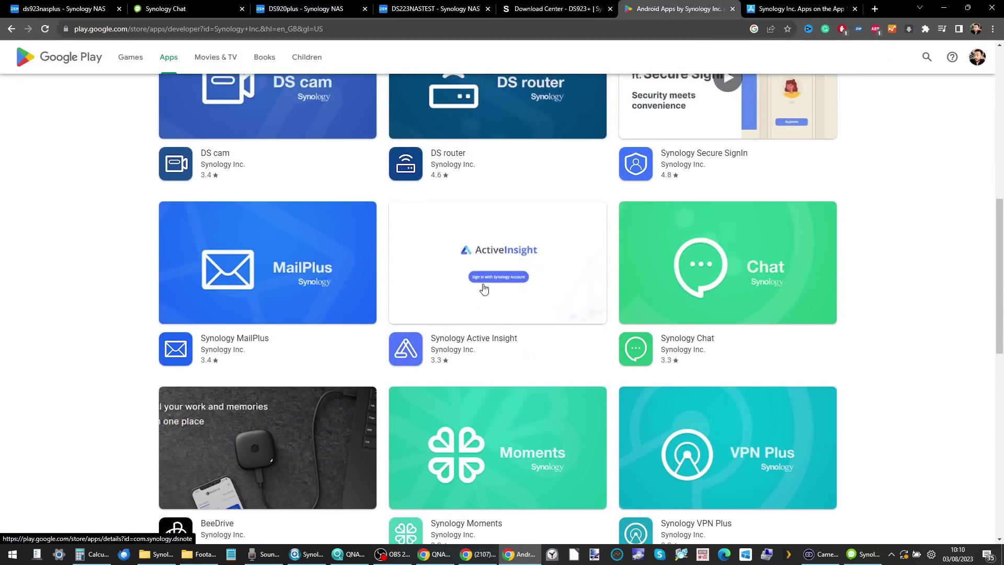
pyautogui.click(800, 9)
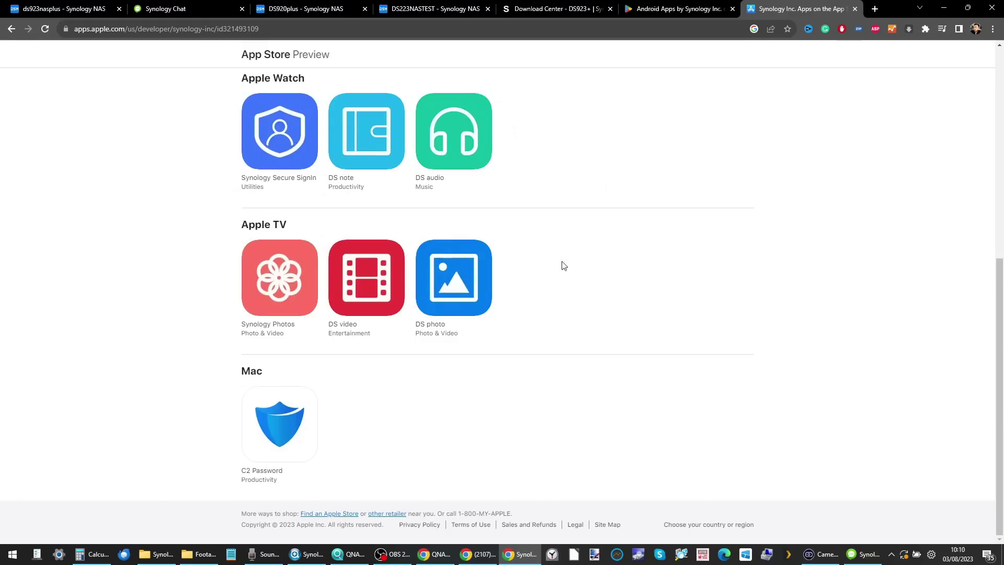
pyautogui.scroll(8, 525, 142)
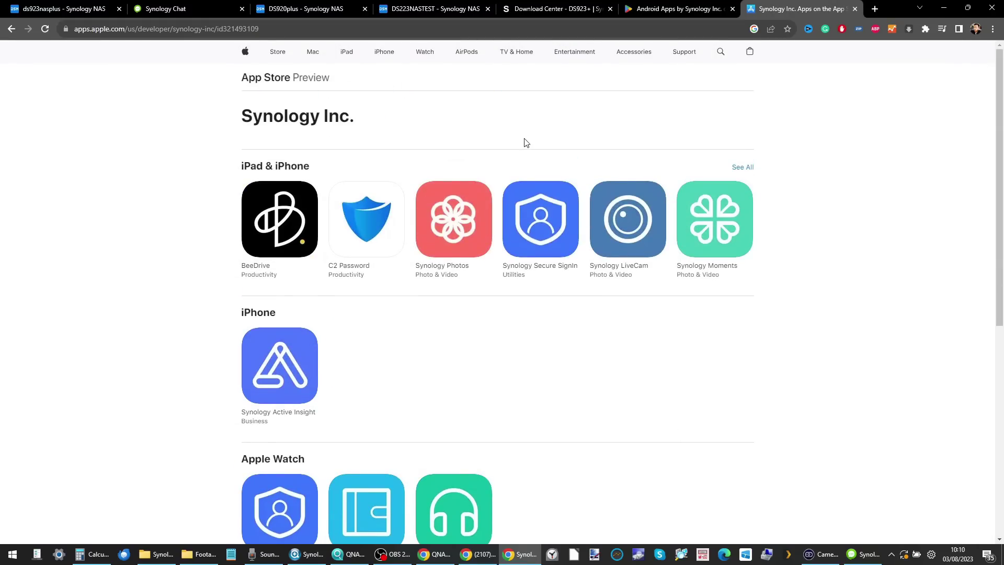
pyautogui.scroll(-7, 525, 142)
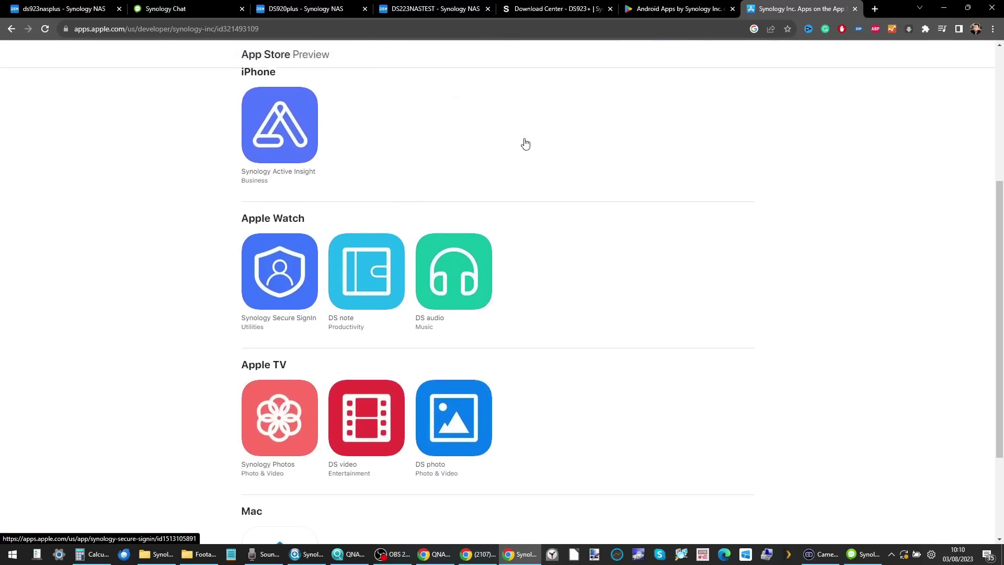
pyautogui.scroll(7, 525, 142)
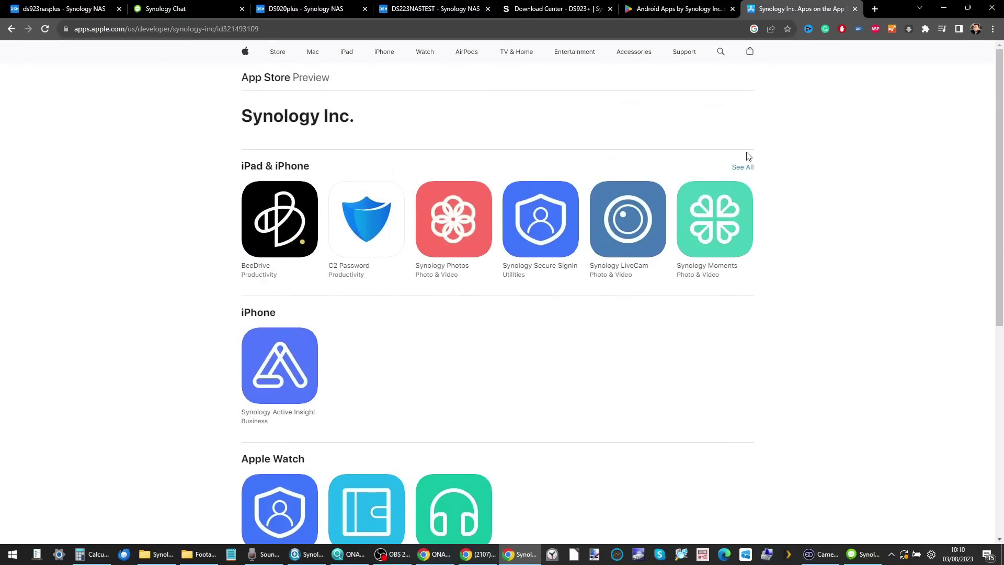
pyautogui.click(740, 168)
pyautogui.scroll(-1, 407, 207)
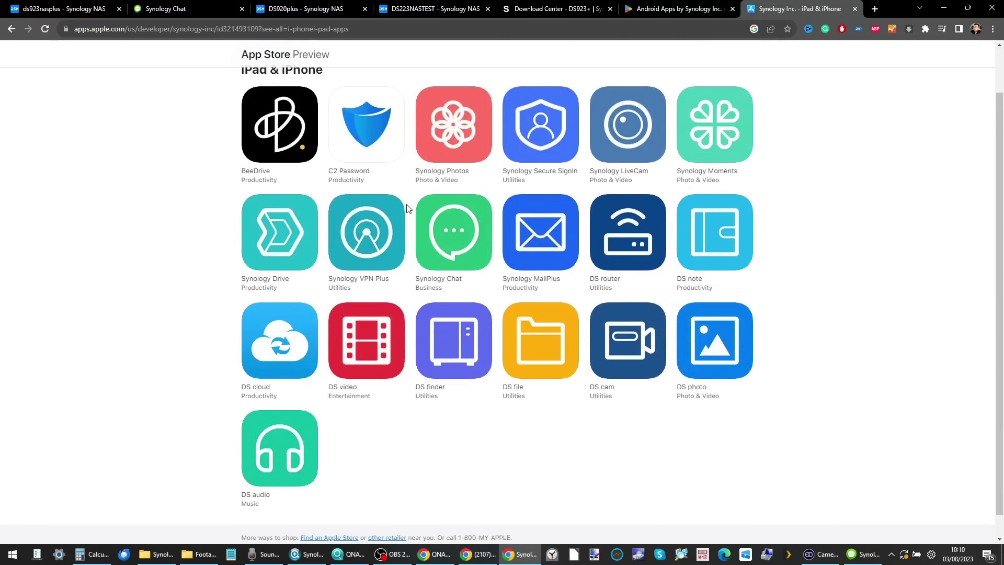
pyautogui.click(15, 5)
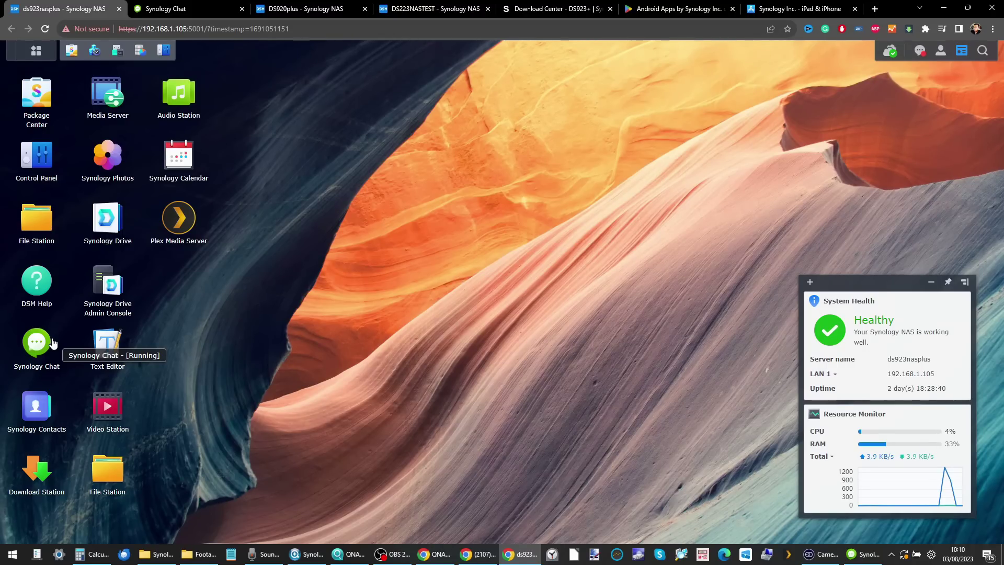
# - Check the Chat page and open Synology Contacts in a new tab from DSM
pyautogui.click(206, 4)
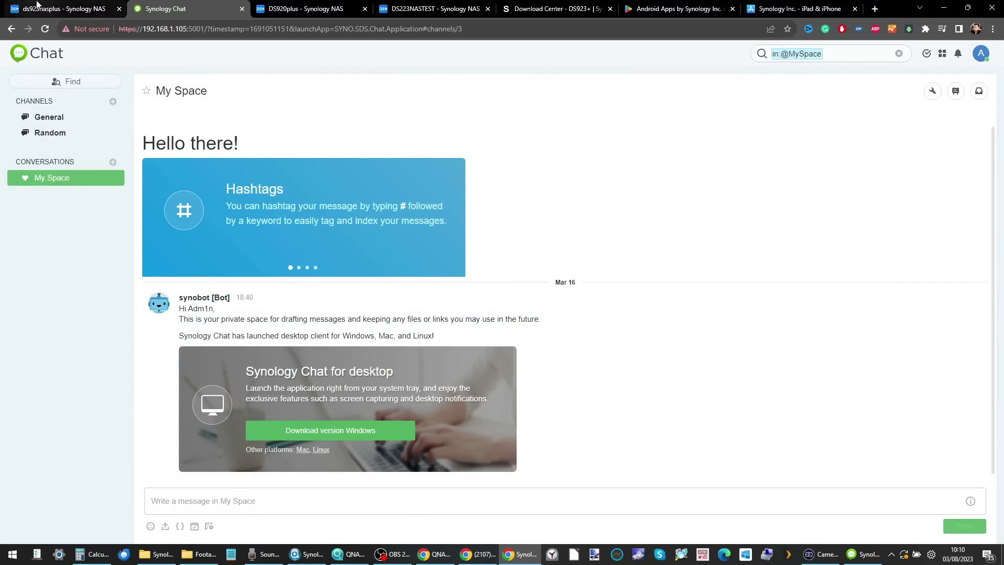
pyautogui.click(58, 9)
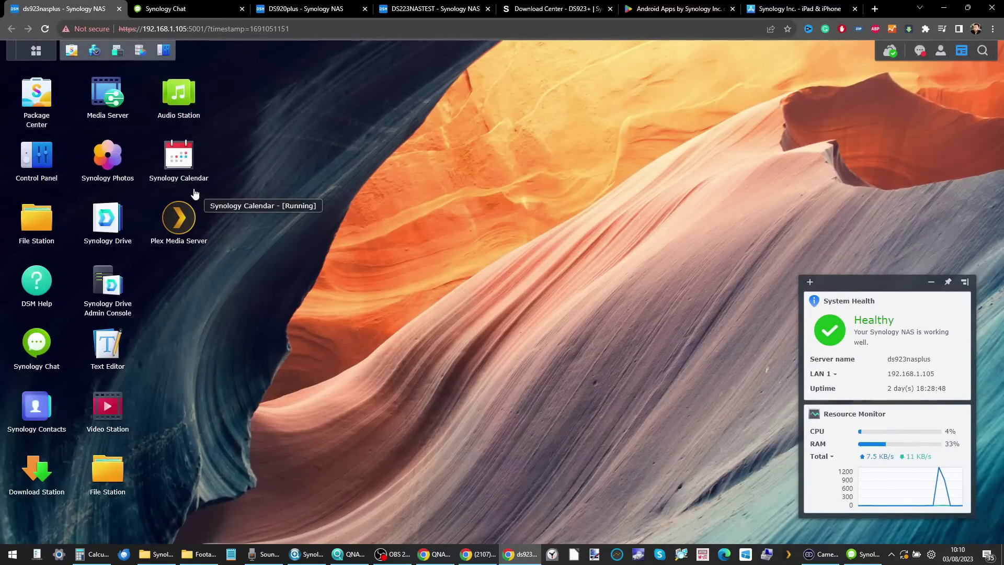
pyautogui.click(25, 409)
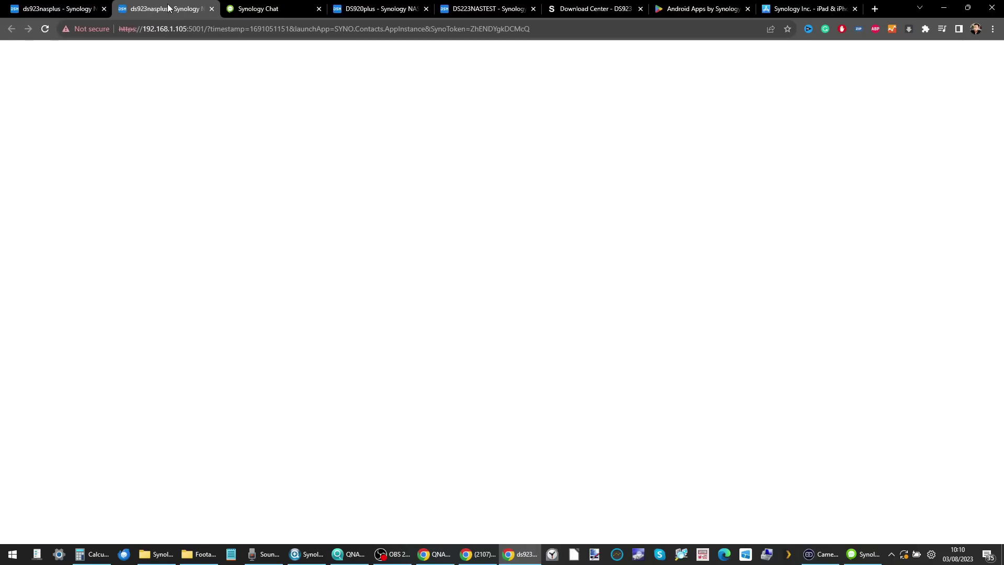
pyautogui.click(42, 4)
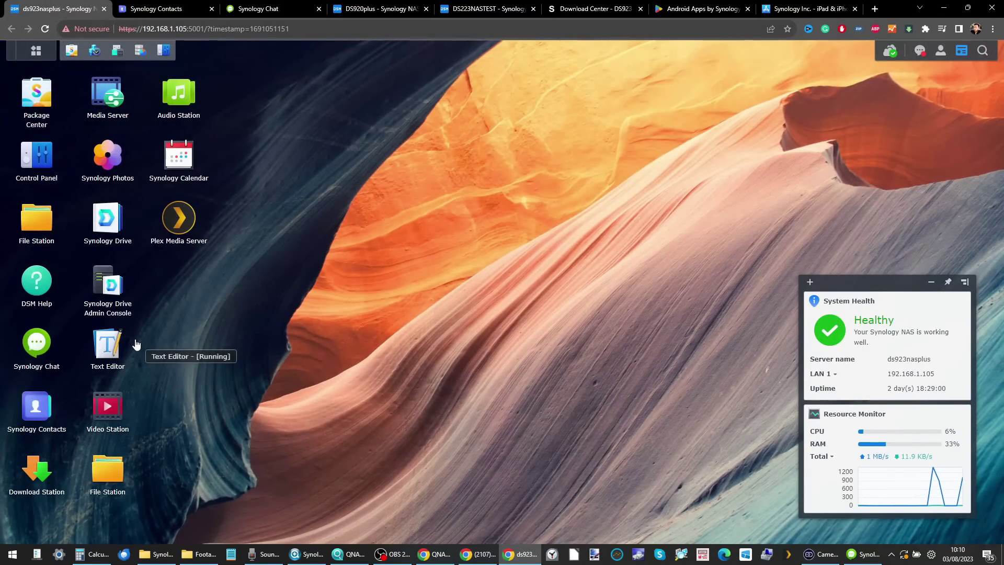
# - Launch Synology Drive at My Drive and bring up the Windows Footage folder
pyautogui.click(106, 229)
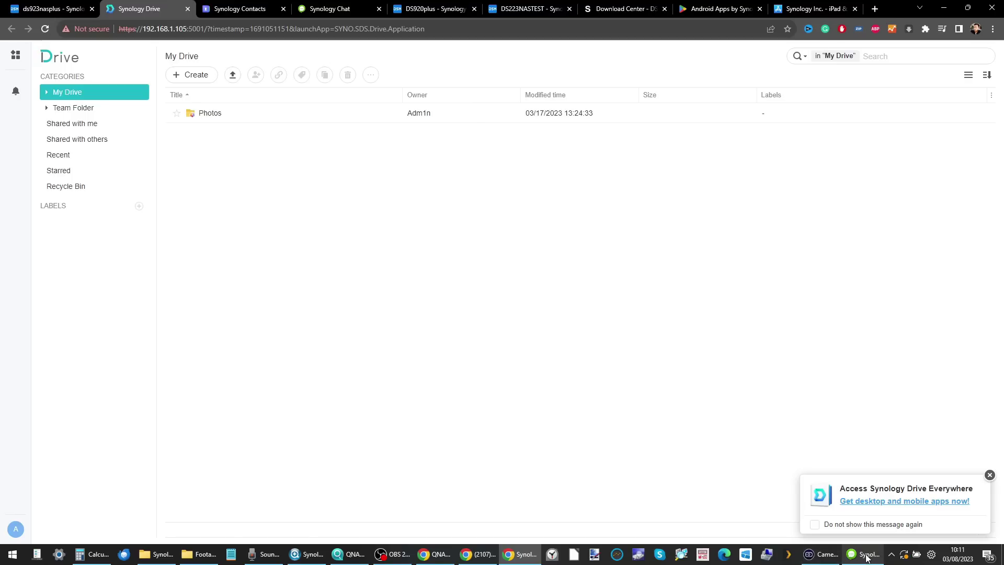
pyautogui.moveTo(867, 557)
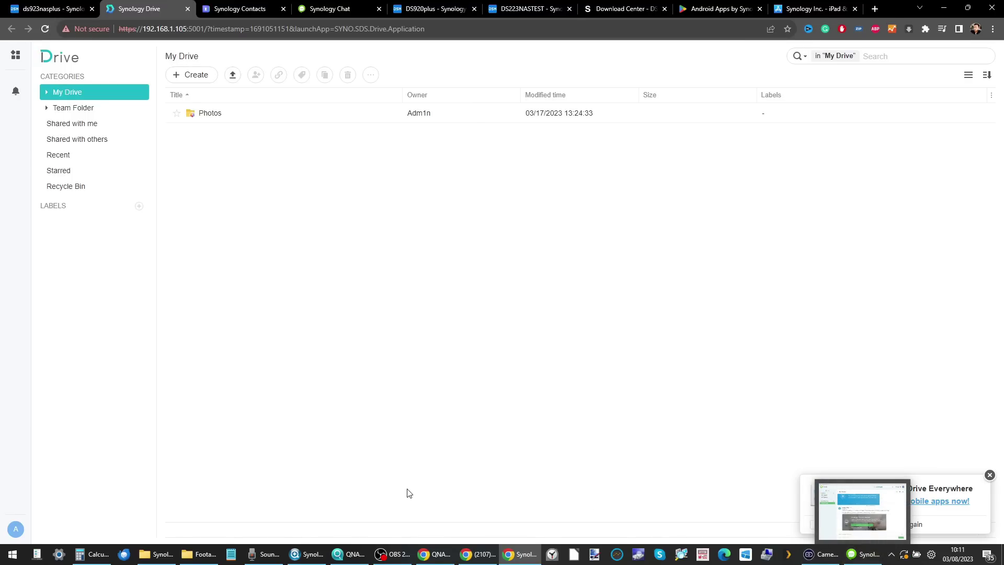
pyautogui.click(200, 554)
pyautogui.scroll(-8, 397, 408)
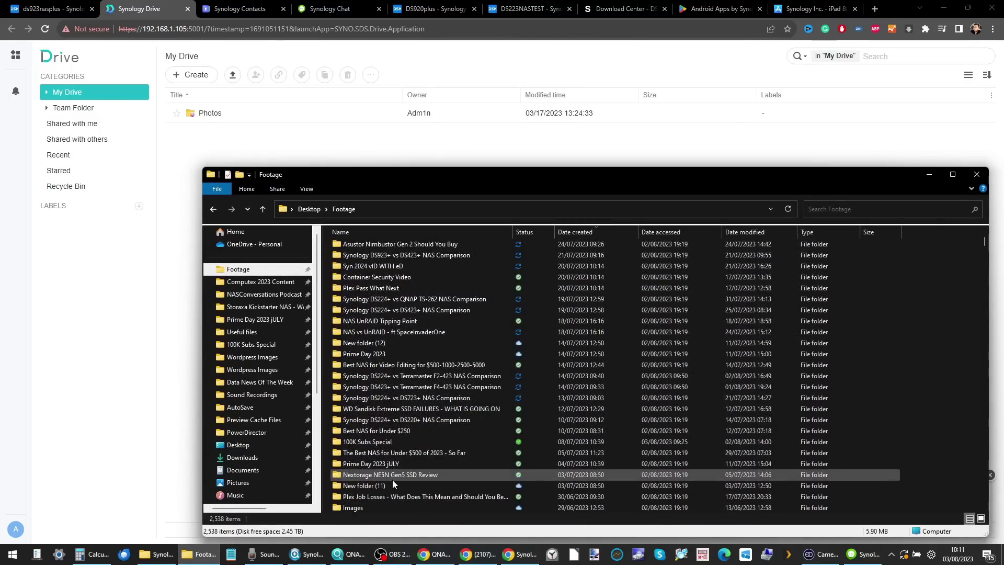
# - Look through the local SynologyDrive sync folder and its Photos subfolder, then the Footage folder
pyautogui.click(155, 554)
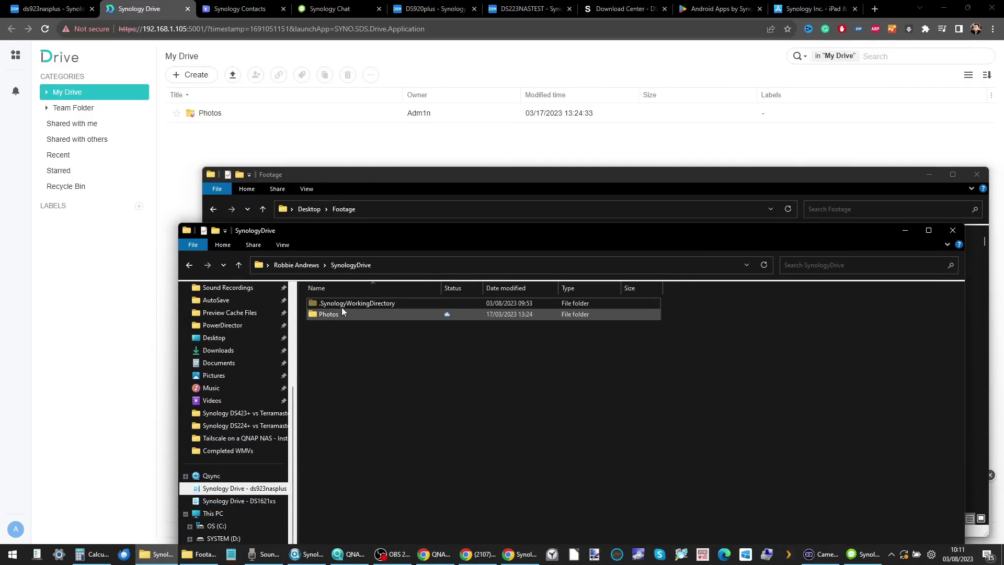
pyautogui.doubleClick(360, 312)
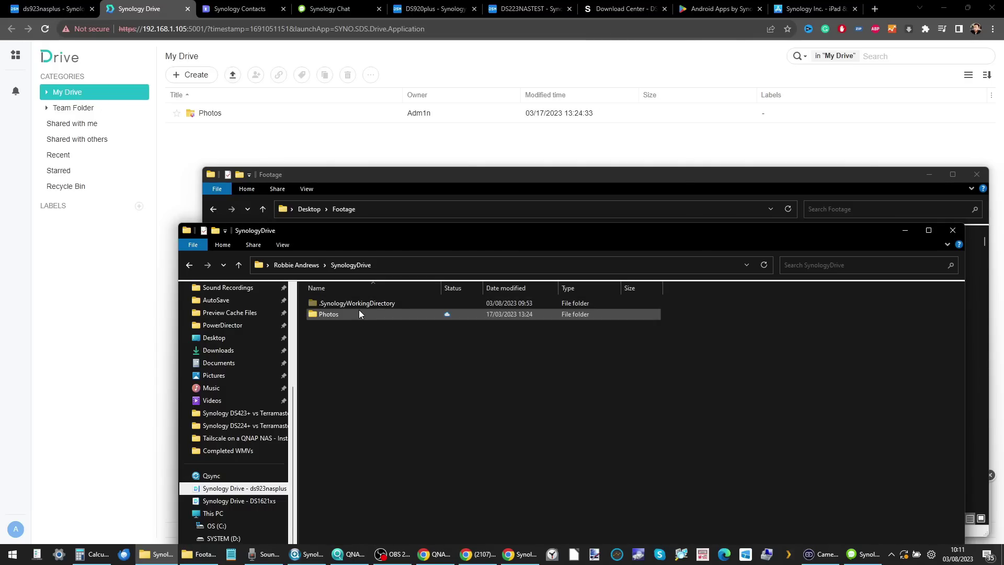
pyautogui.click(344, 264)
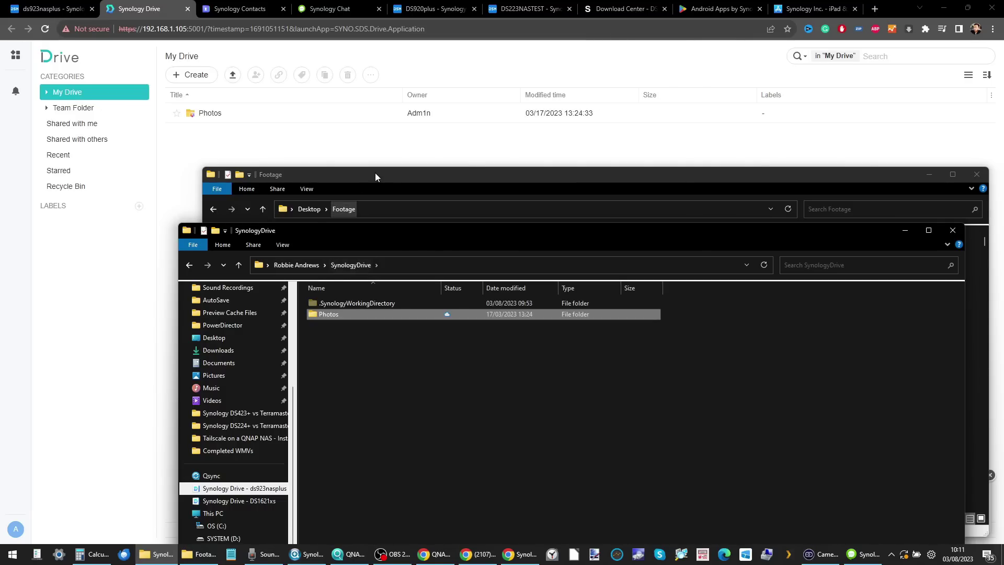
pyautogui.click(375, 173)
pyautogui.scroll(-20, 425, 413)
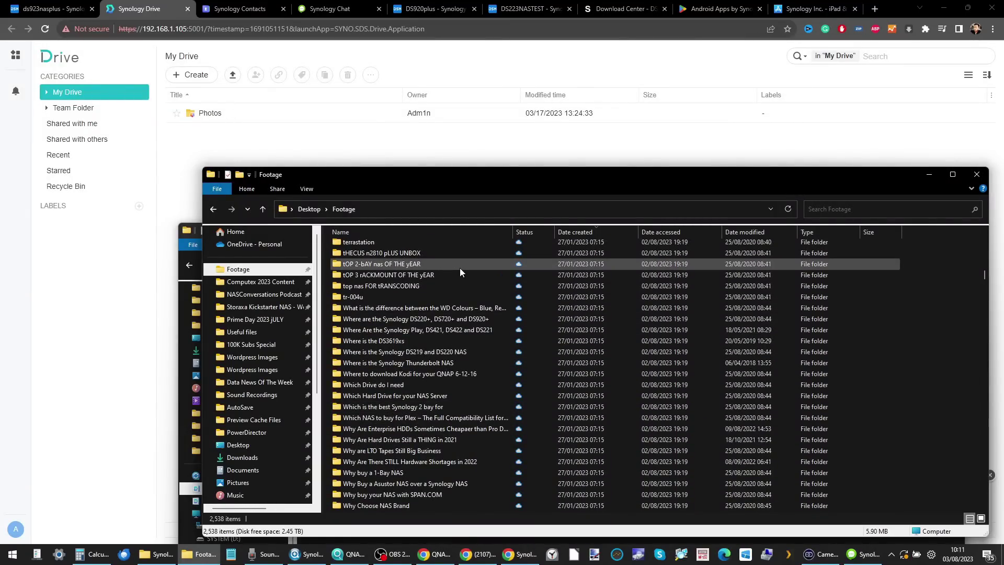
pyautogui.scroll(6, 460, 268)
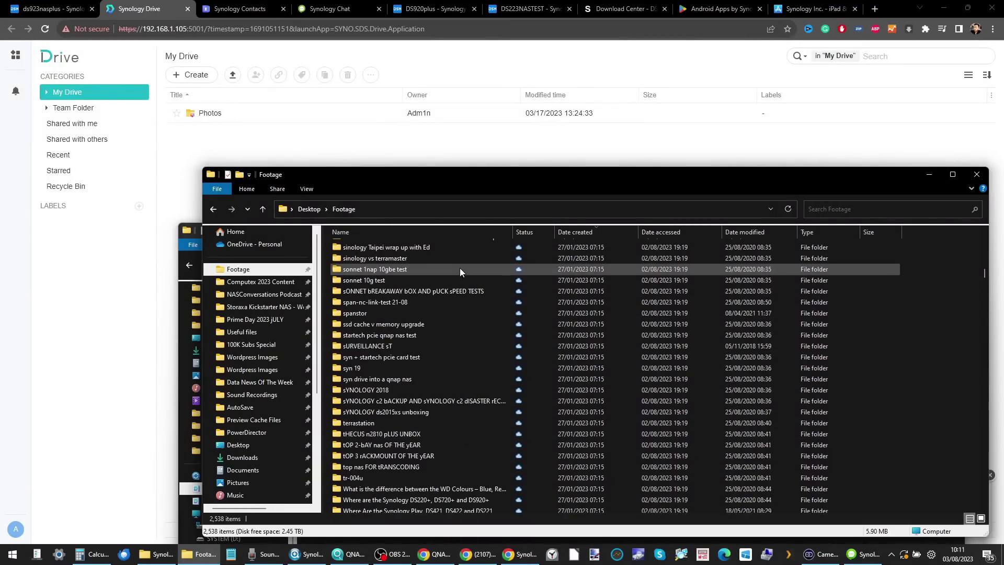
# - Check the demo GIF's properties in startech pcie qnap nas test (13.5 MB), then close the windows
pyautogui.doubleClick(401, 336)
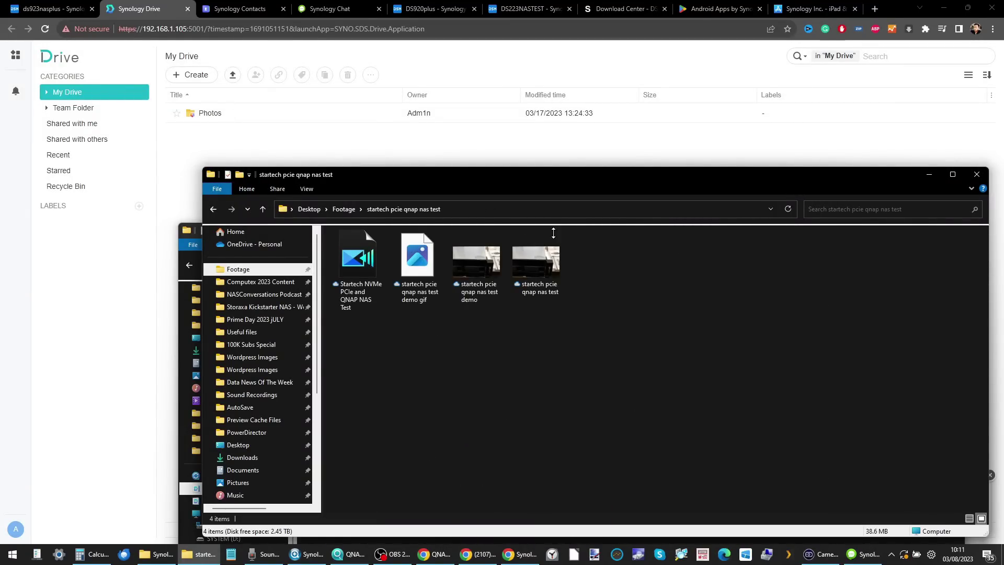
pyautogui.rightClick(453, 252)
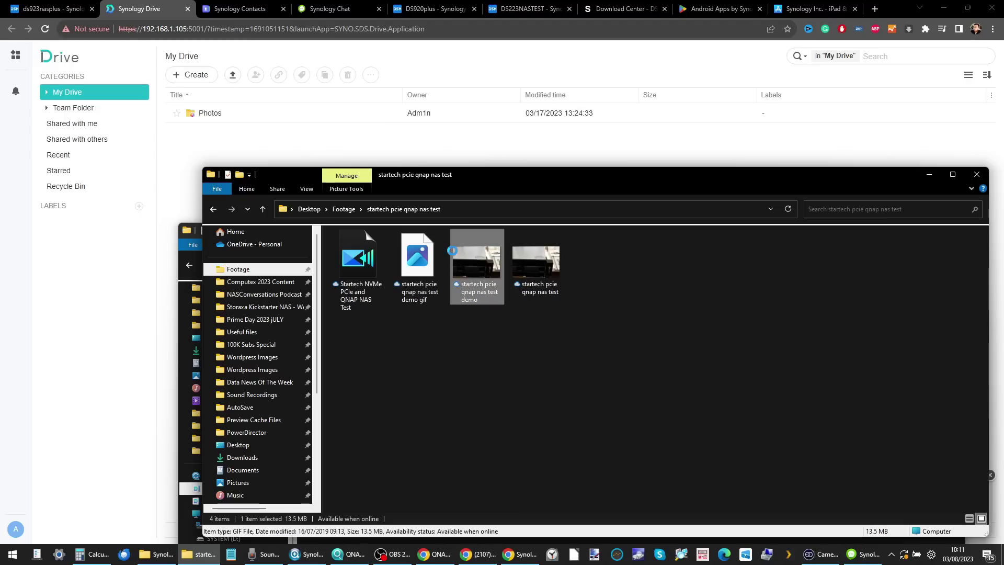
pyautogui.click(474, 503)
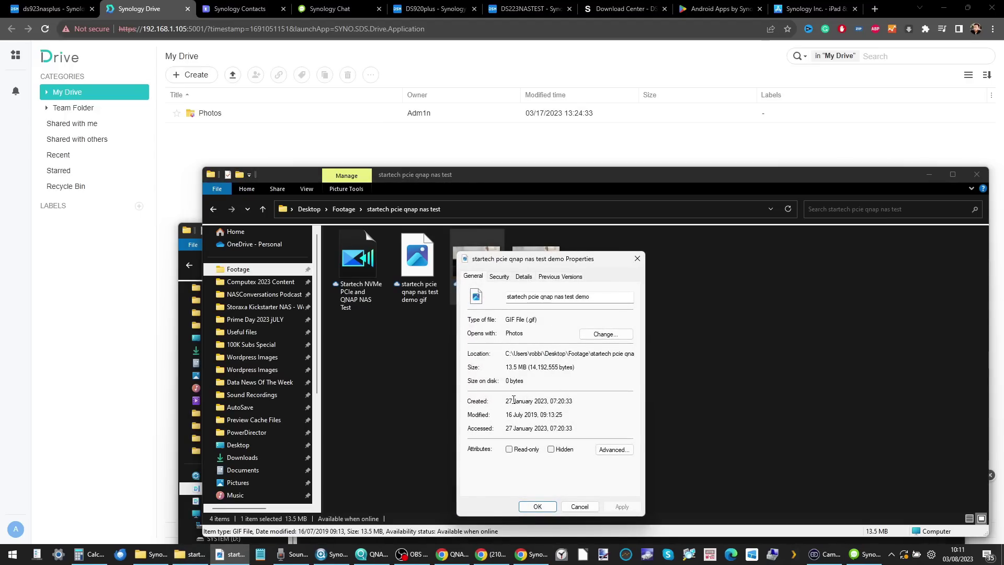
pyautogui.moveTo(506, 367); pyautogui.dragTo(520, 367)
pyautogui.click(636, 258)
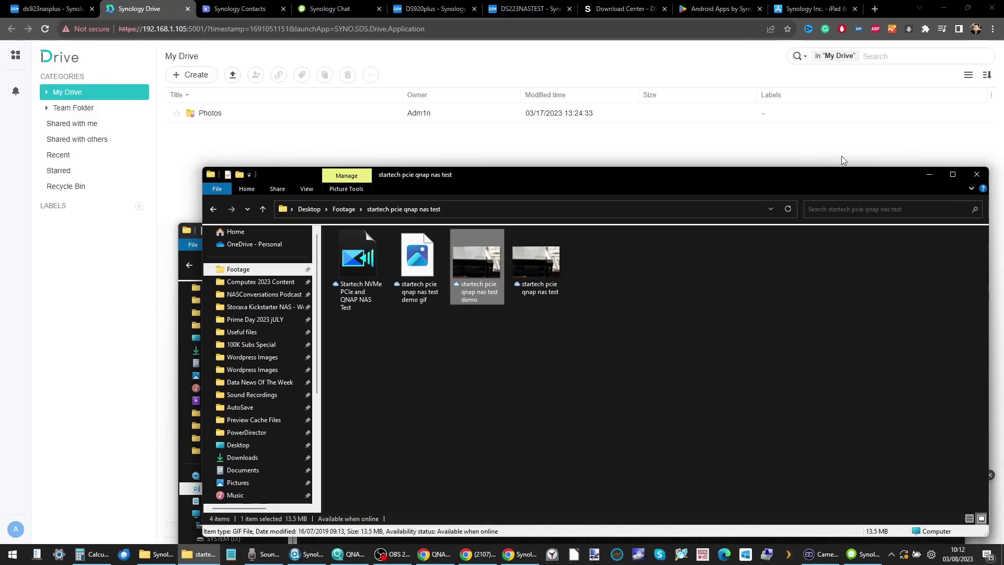
pyautogui.click(976, 174)
pyautogui.click(952, 230)
# - Review Synology Inc.'s iPad & iPhone app grid, then move to its Google Play page
pyautogui.click(792, 5)
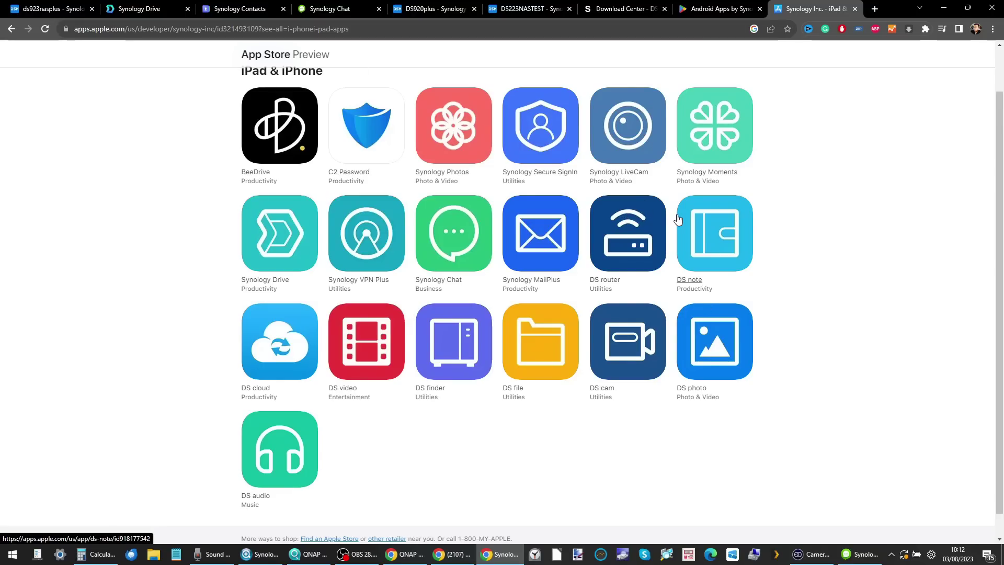
pyautogui.click(721, 8)
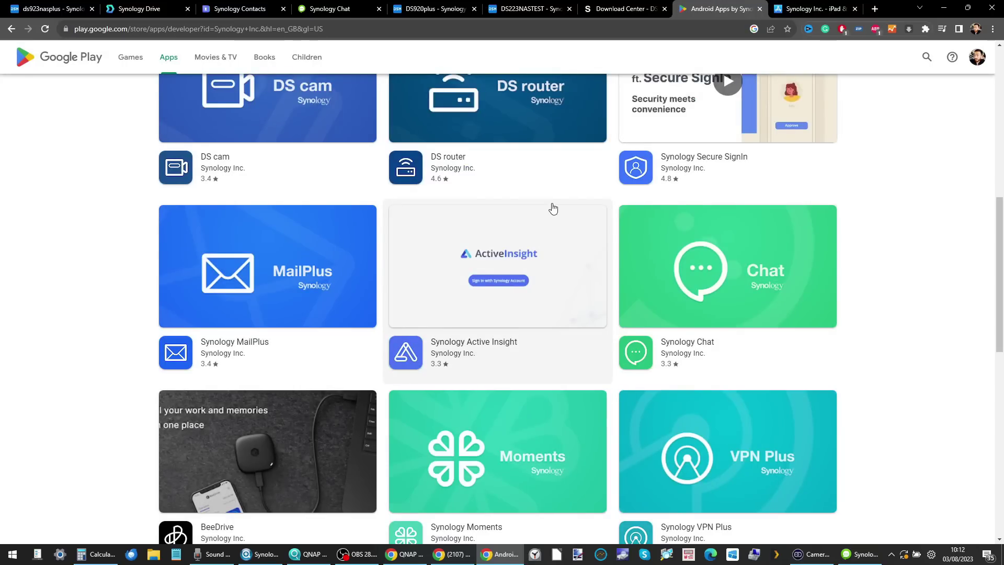
# - View the Synology Drive Google Play page (4.1 stars, 1M+ downloads), then return to DSM
pyautogui.scroll(8, 552, 209)
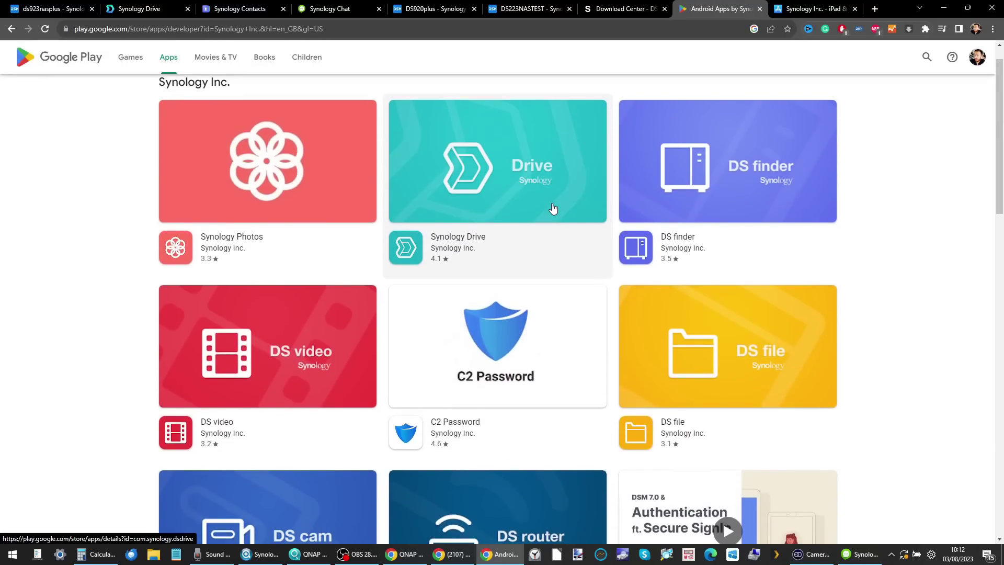
pyautogui.click(552, 208)
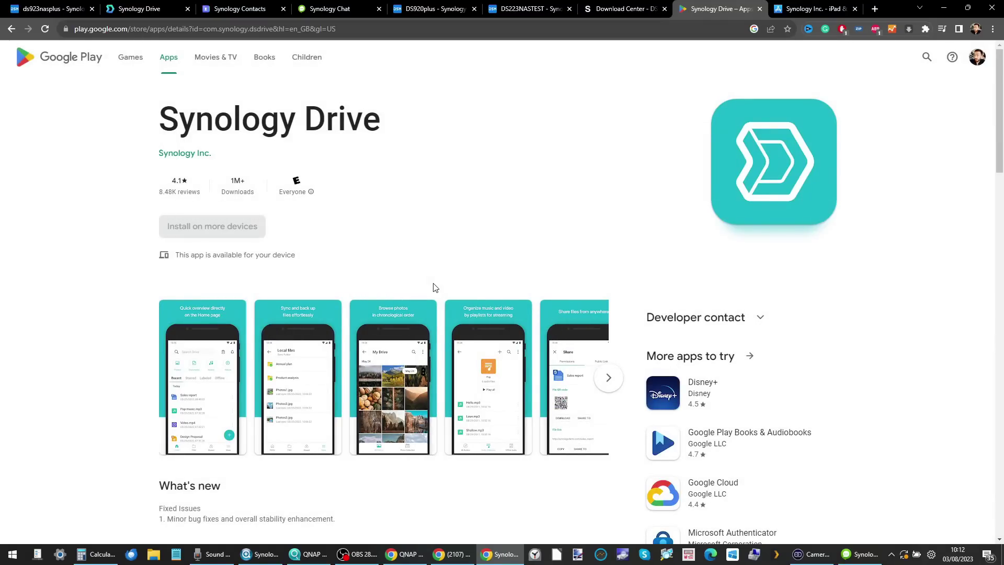
pyautogui.scroll(-1, 433, 287)
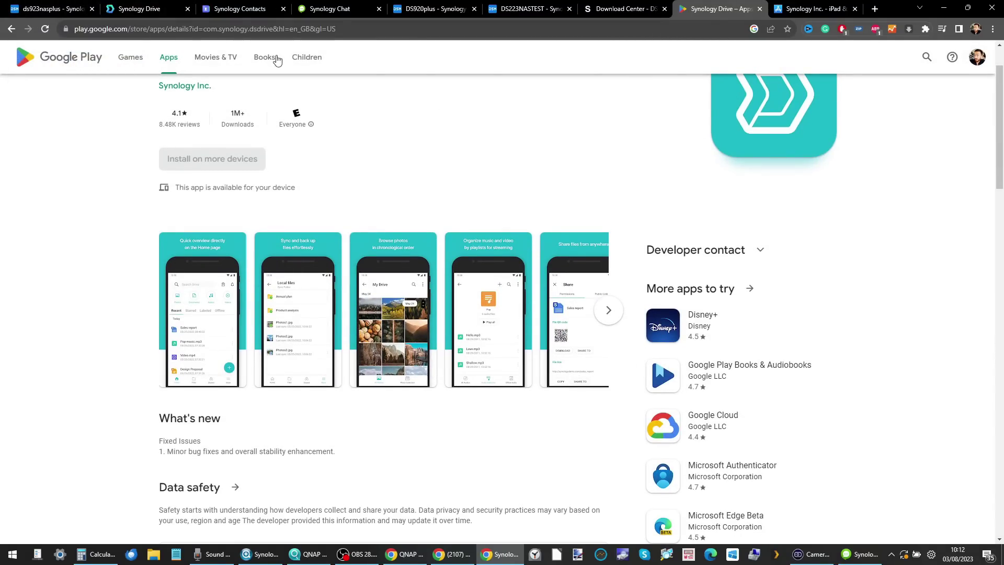
pyautogui.click(52, 9)
# - Launch Synology Photos and view all recognised people in the Shared Space People album
pyautogui.click(114, 158)
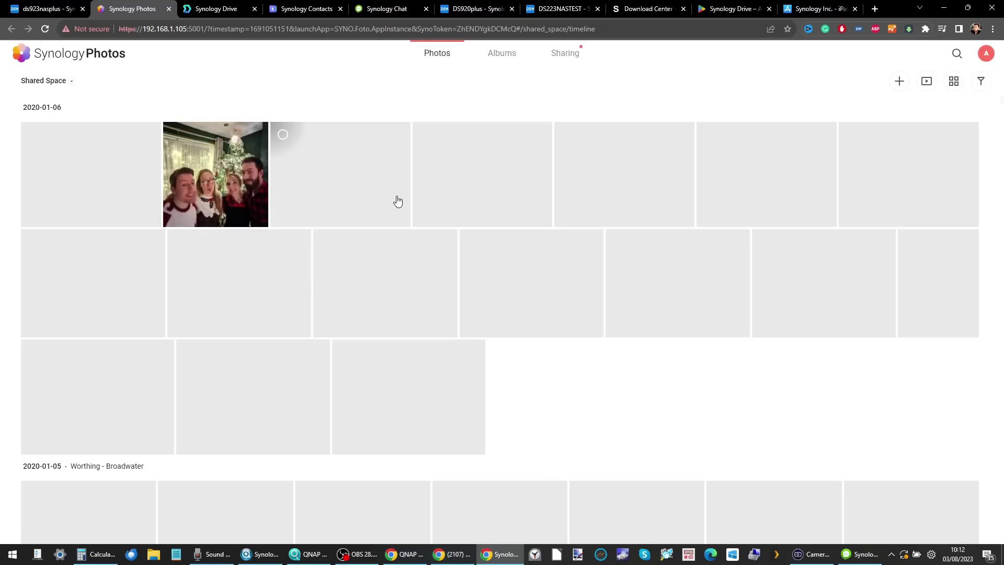
pyautogui.click(503, 53)
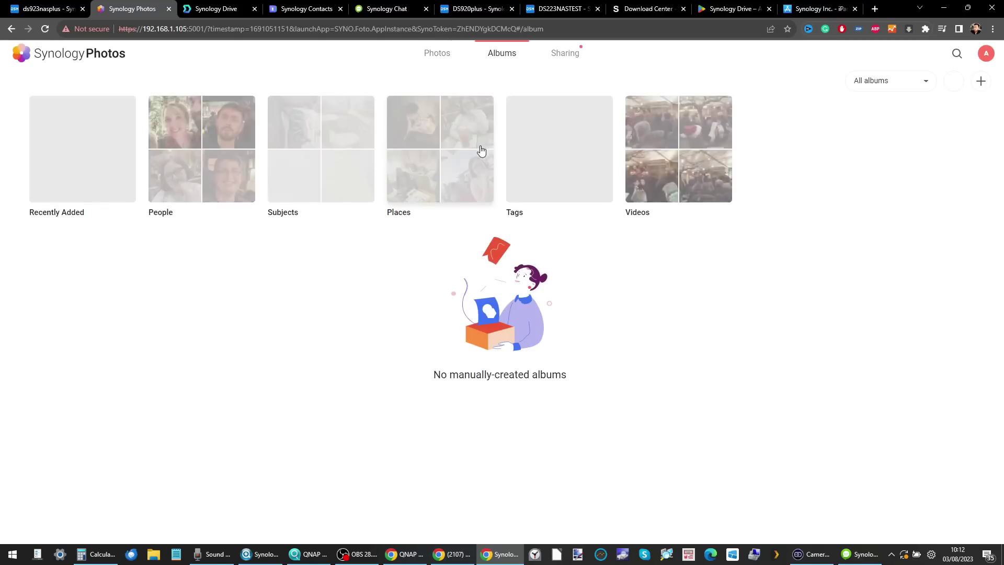
pyautogui.click(205, 146)
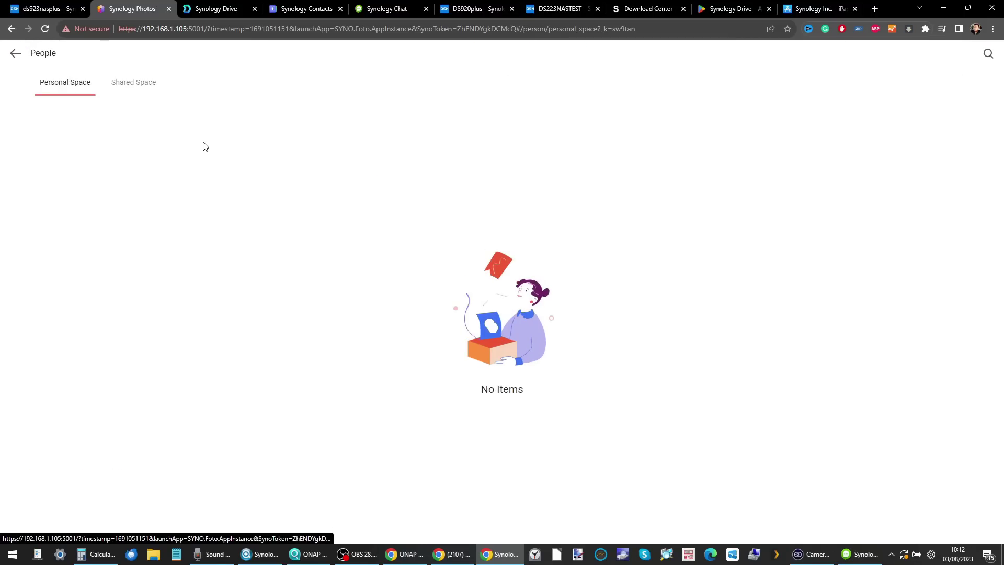
pyautogui.click(125, 82)
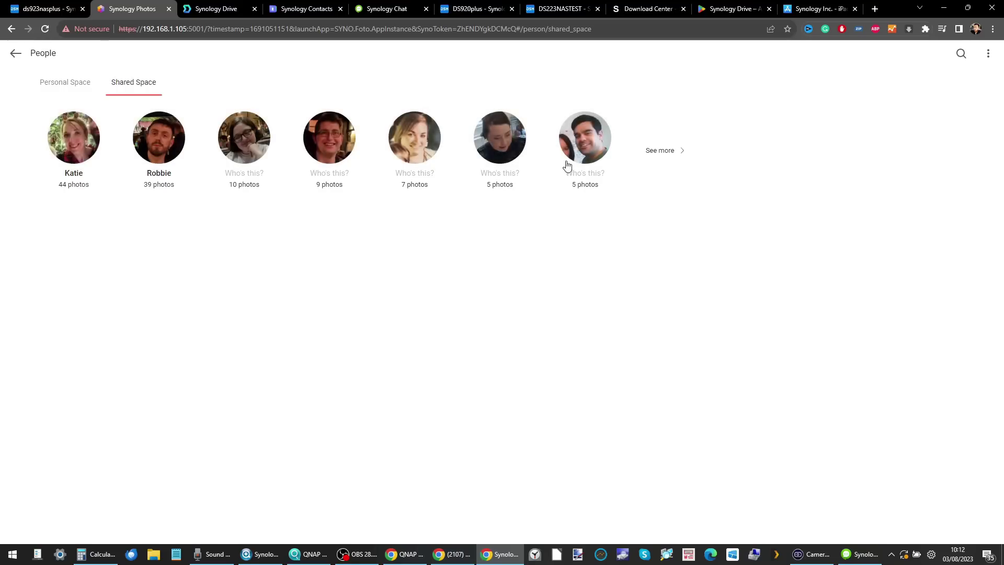
pyautogui.click(660, 151)
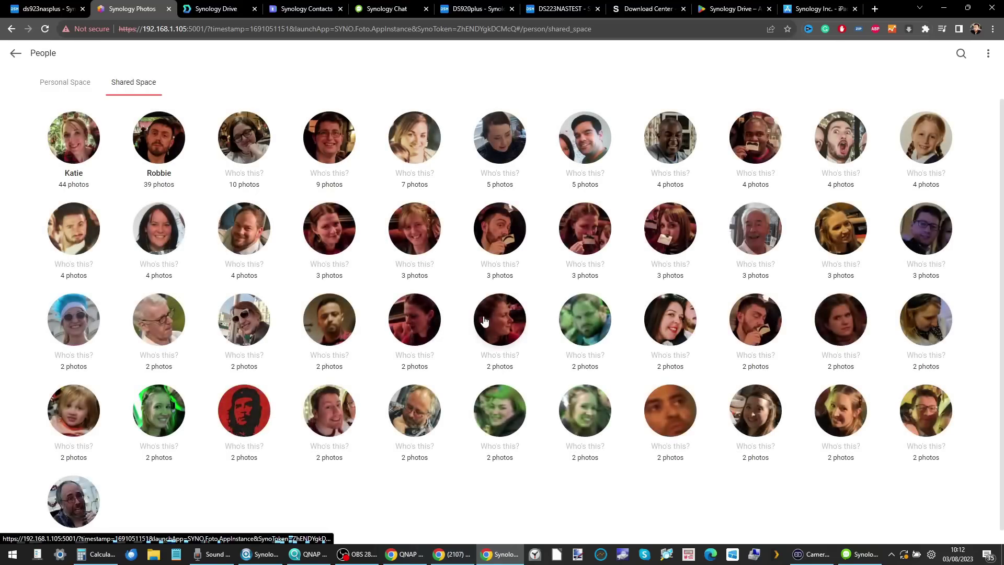
pyautogui.click(17, 54)
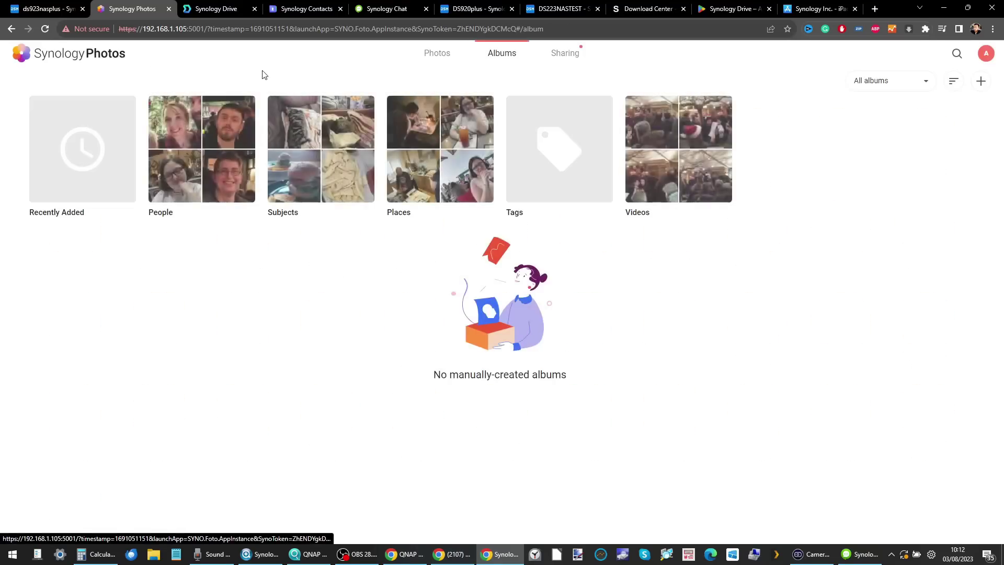
# - Browse the Subjects collection, such as Food with 478 photos, then the empty Personal Space timeline
pyautogui.click(339, 147)
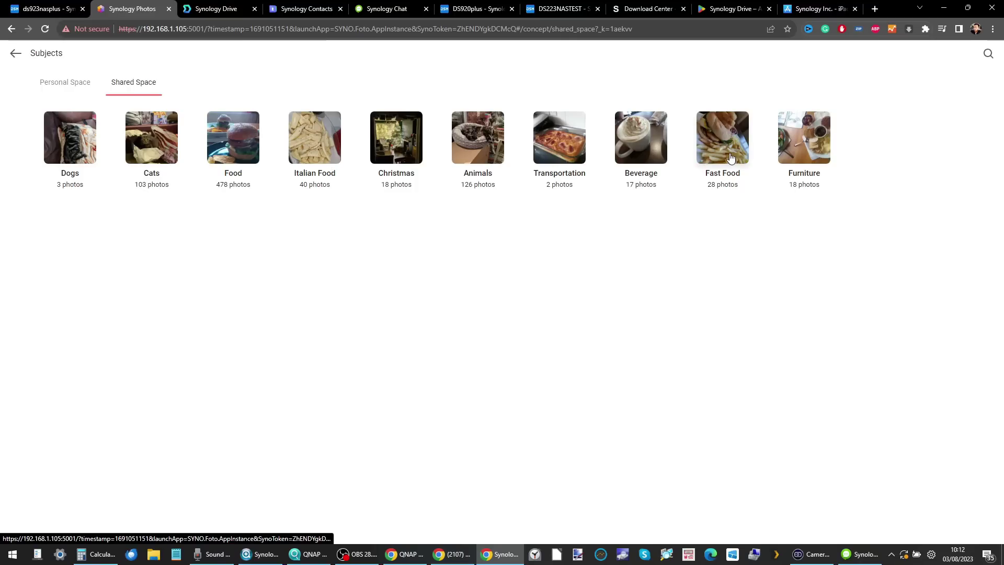
pyautogui.click(60, 84)
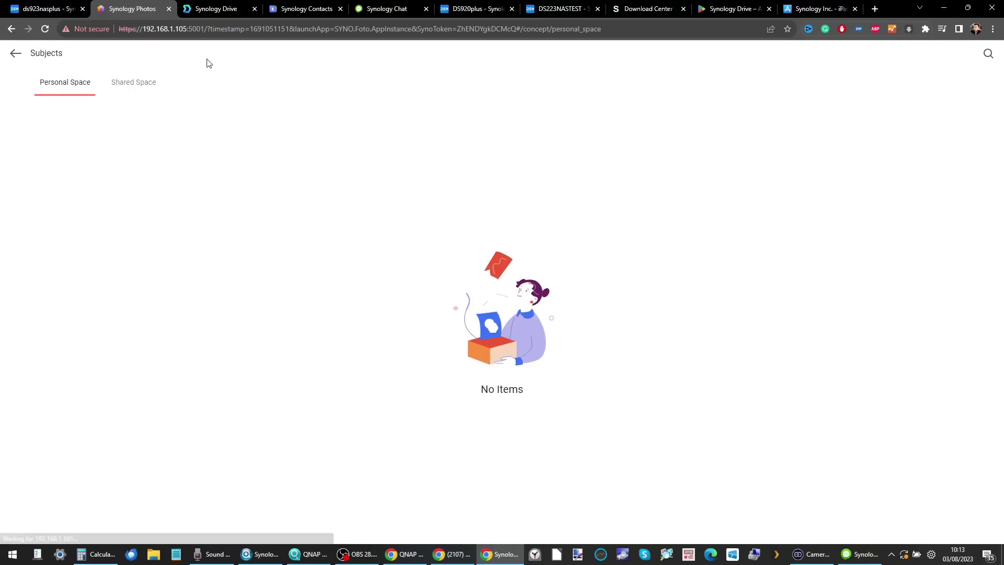
pyautogui.click(15, 53)
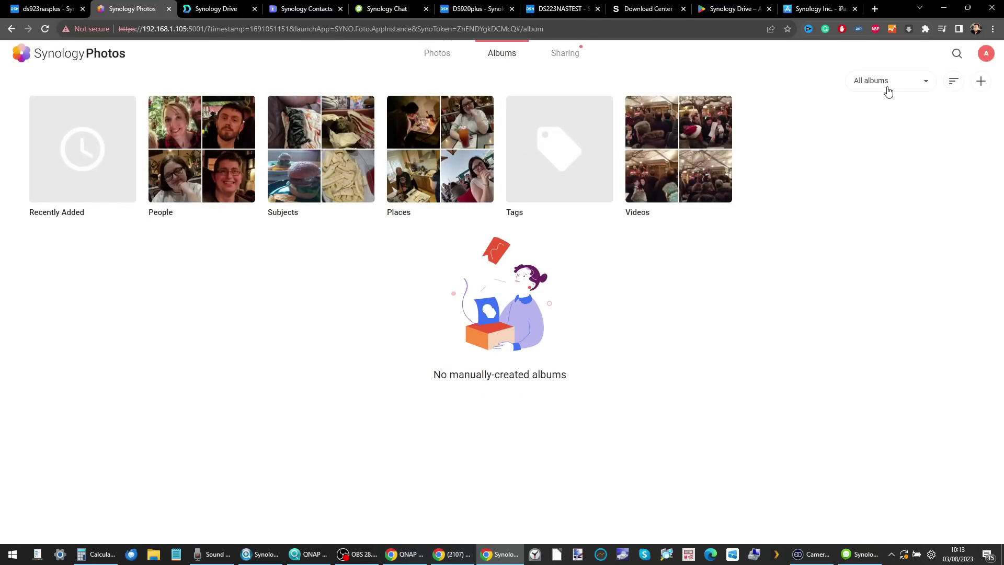
pyautogui.click(452, 60)
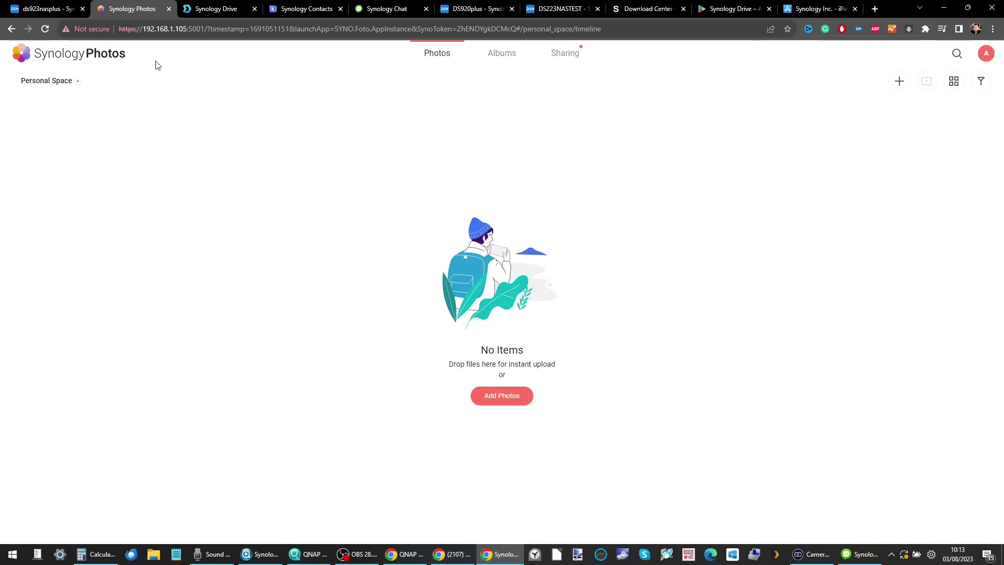
# - Switch to Shared Space, scroll to the 2019-12-27 group and open the steak photo full-screen
pyautogui.click(76, 82)
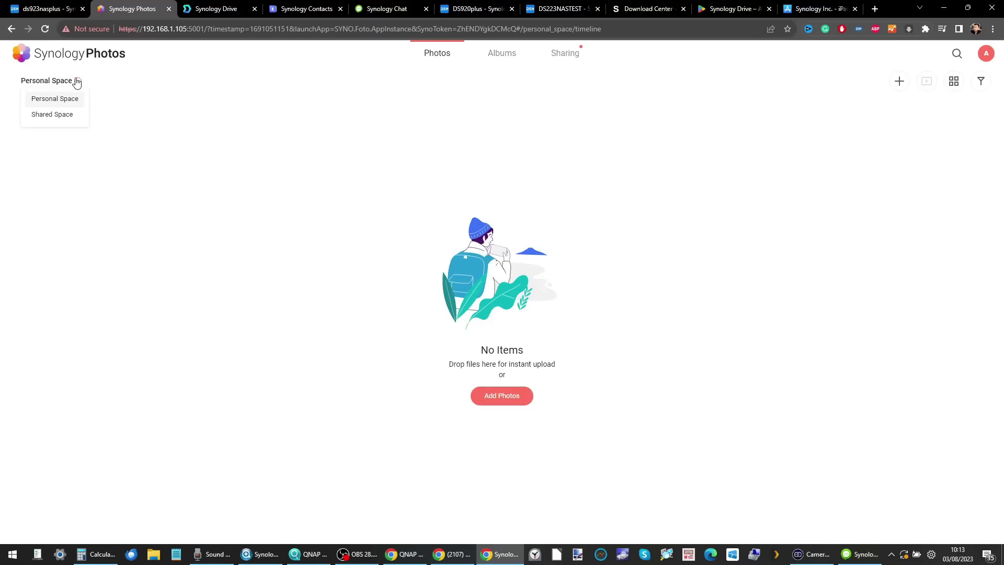
pyautogui.click(59, 114)
pyautogui.scroll(-5, 451, 162)
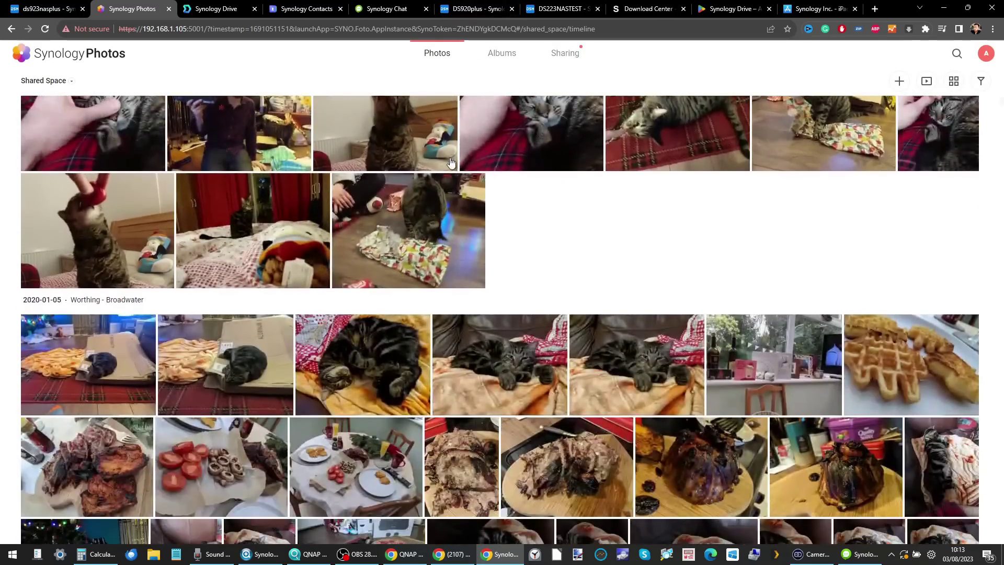
pyautogui.scroll(-6, 451, 163)
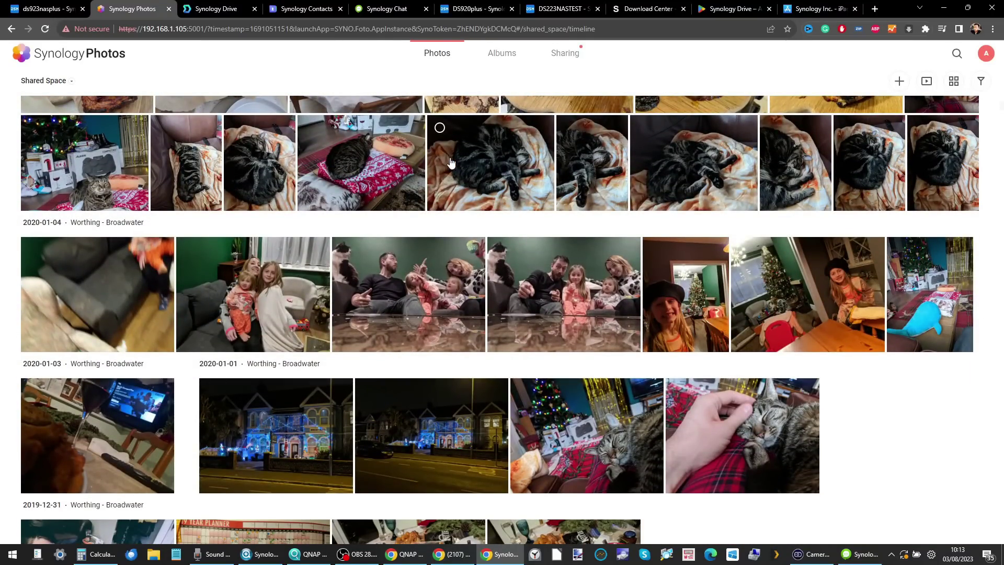
pyautogui.scroll(-10, 764, 405)
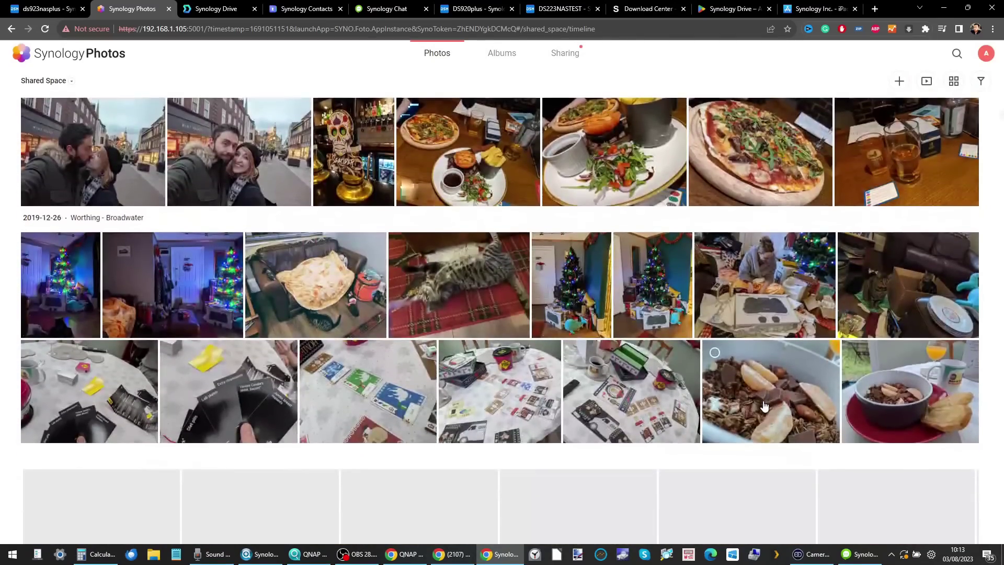
pyautogui.scroll(12, 584, 365)
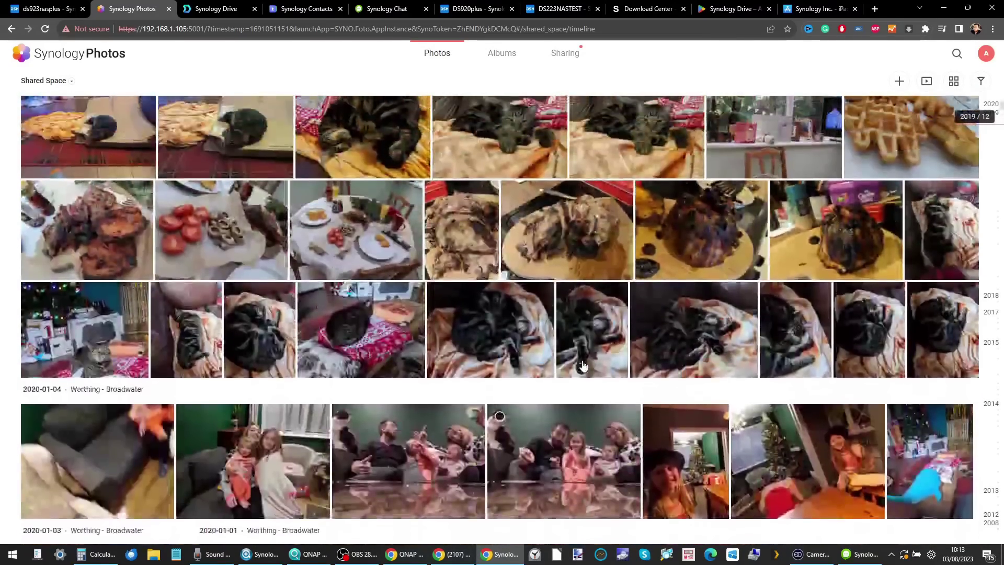
pyautogui.scroll(-10, 584, 365)
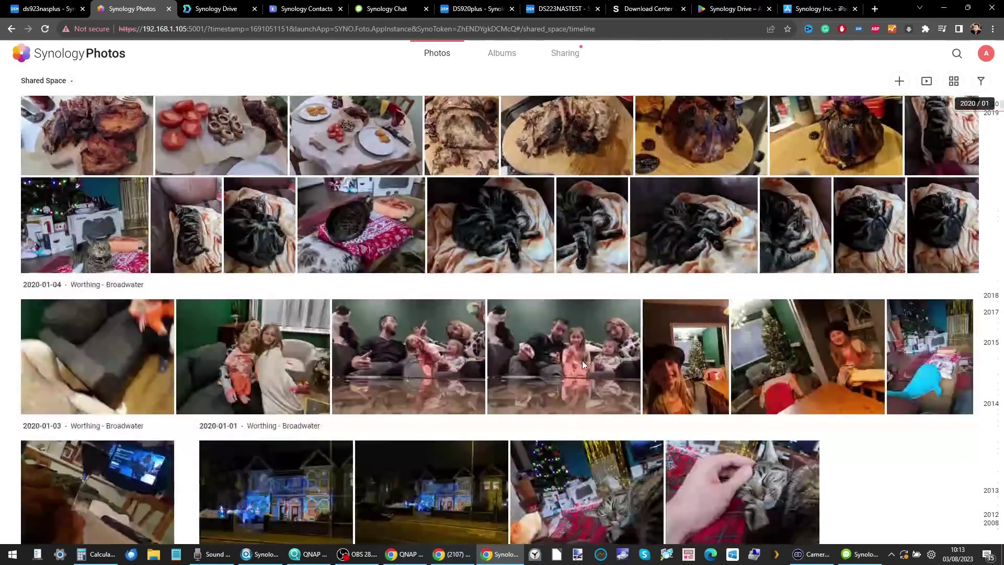
pyautogui.scroll(-2, 583, 365)
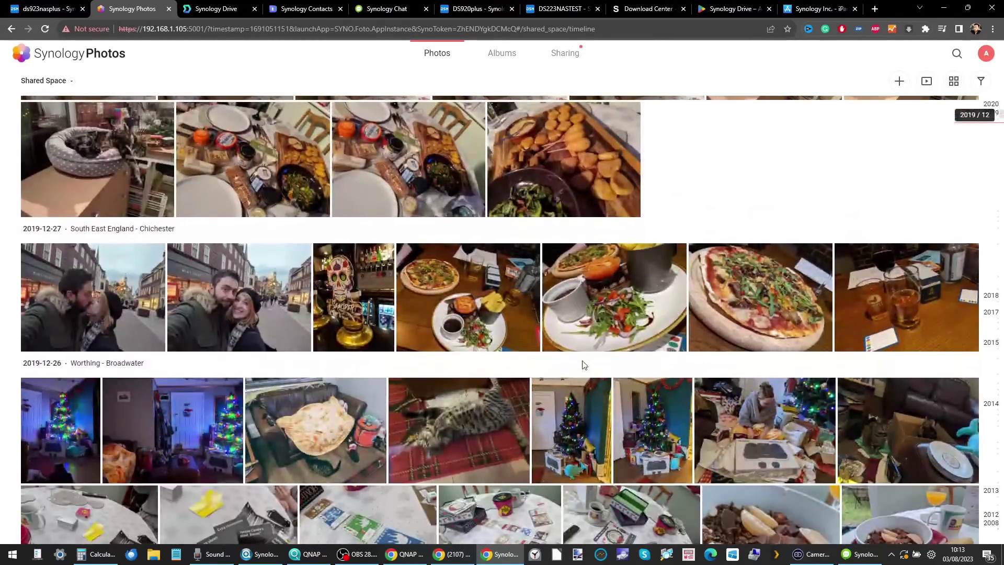
pyautogui.click(582, 342)
# - Review the steak photo's date, Pixel 2 XL camera and EXIF details, then return to the ds923nasplus desktop
pyautogui.click(938, 56)
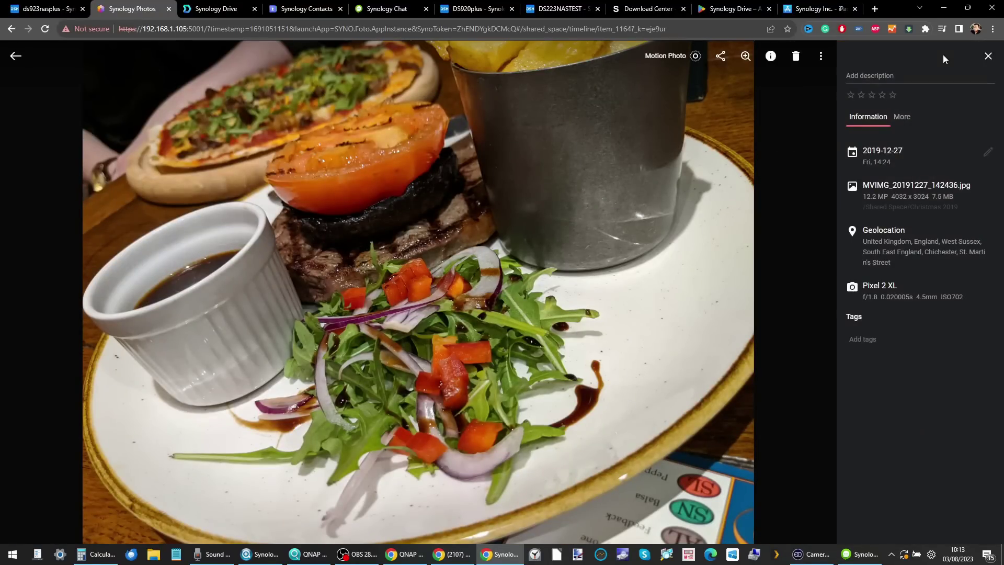
pyautogui.click(901, 117)
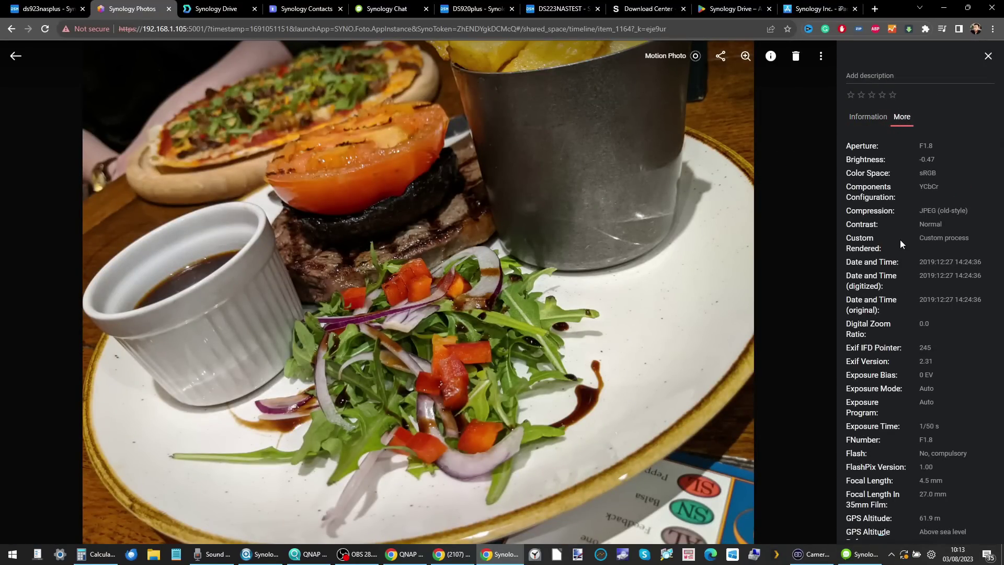
pyautogui.scroll(-12, 900, 240)
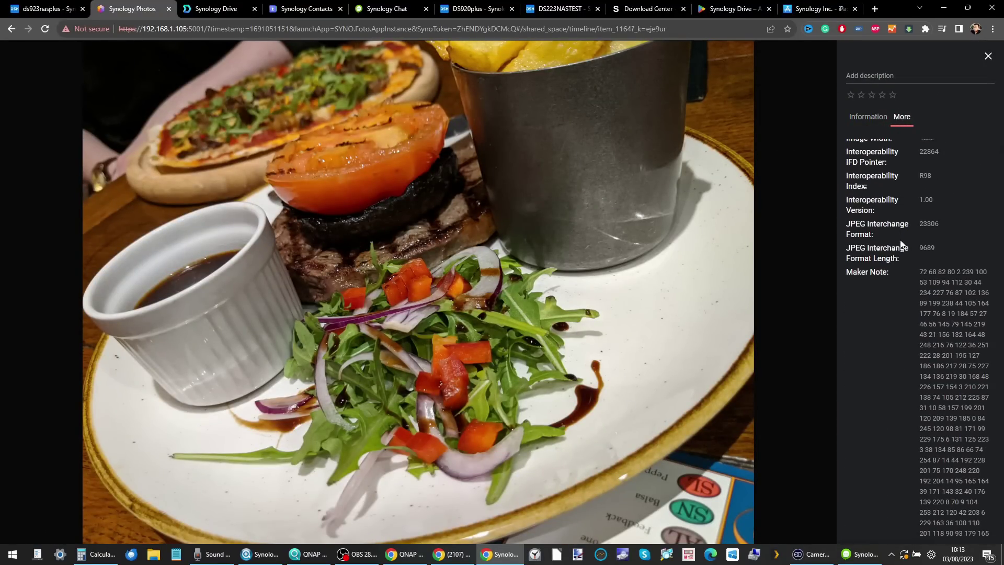
pyautogui.scroll(10, 900, 239)
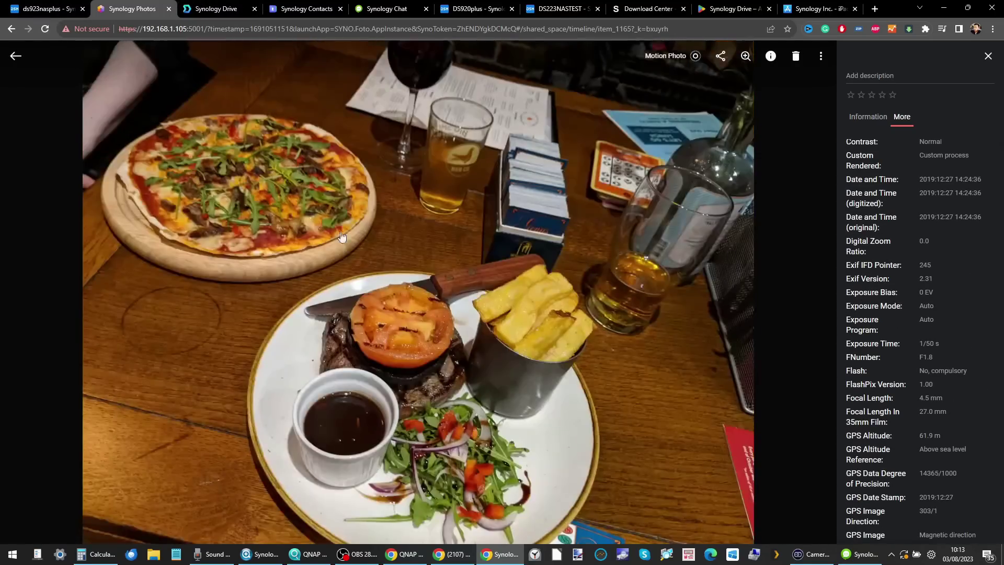
pyautogui.click(45, 8)
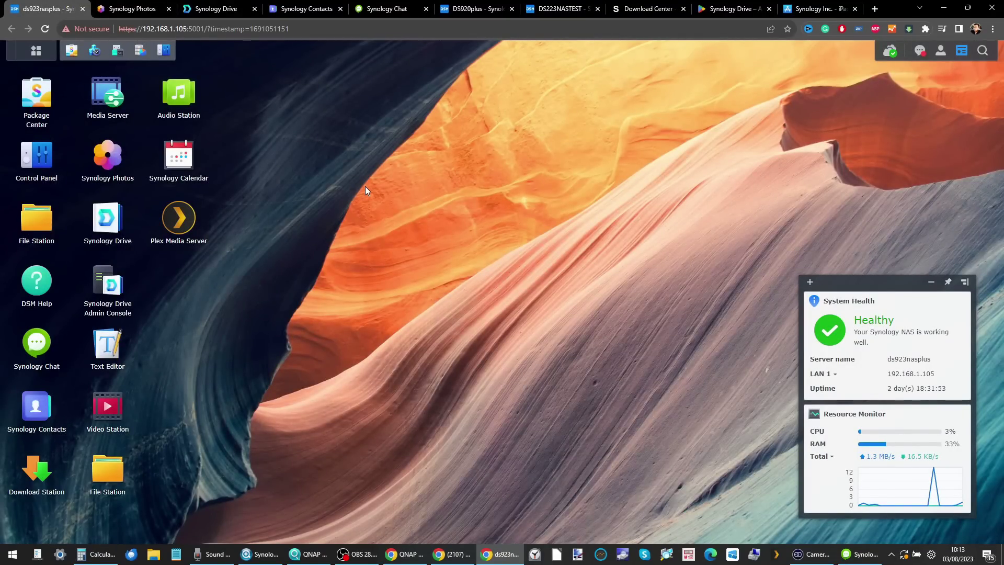
# - Launch Video Station and view The Matrix in the Movie library
pyautogui.click(118, 409)
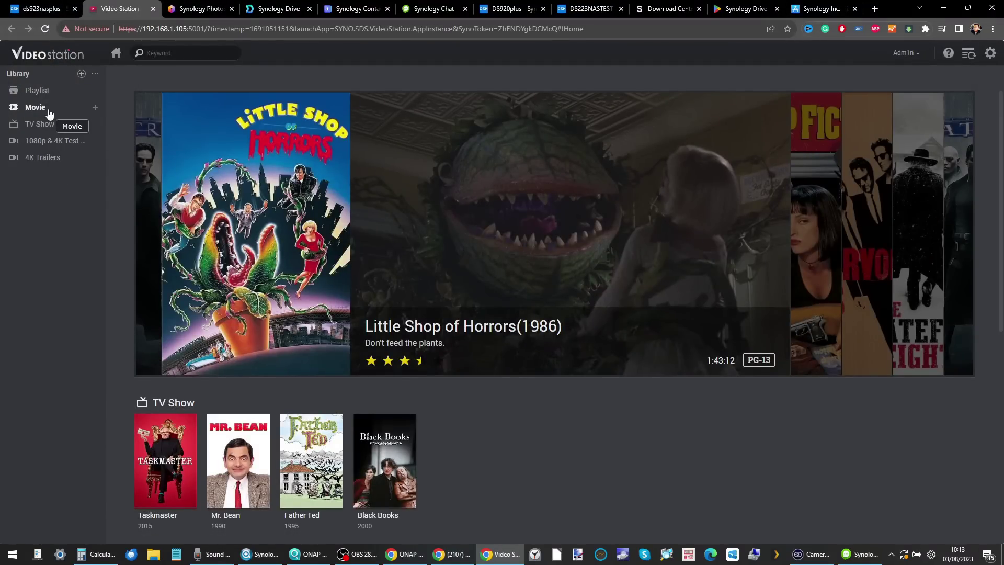
pyautogui.click(46, 107)
pyautogui.click(165, 157)
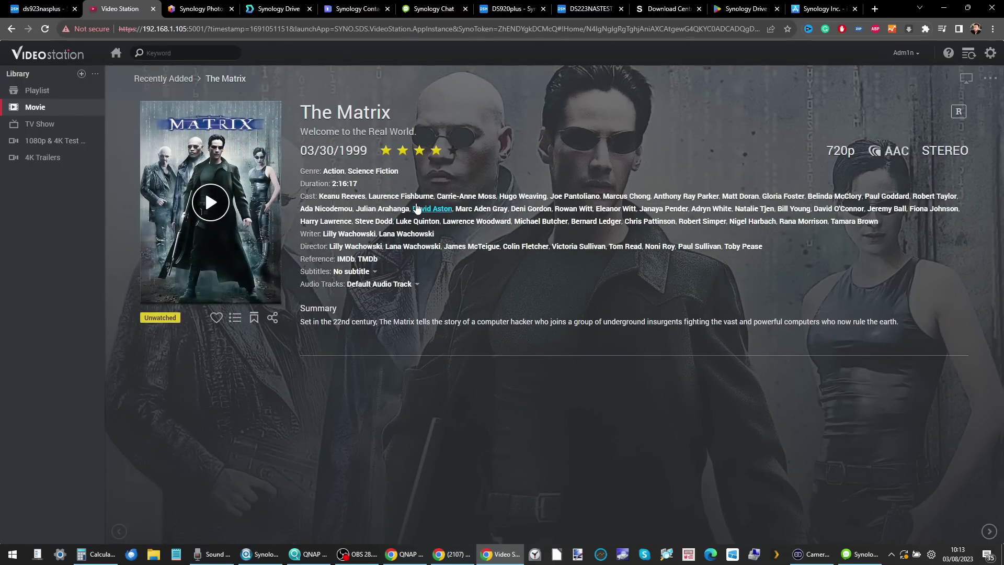
# - View Taskmaster's episodes in the TV Show library, then go back to the DSM desktop
pyautogui.click(39, 124)
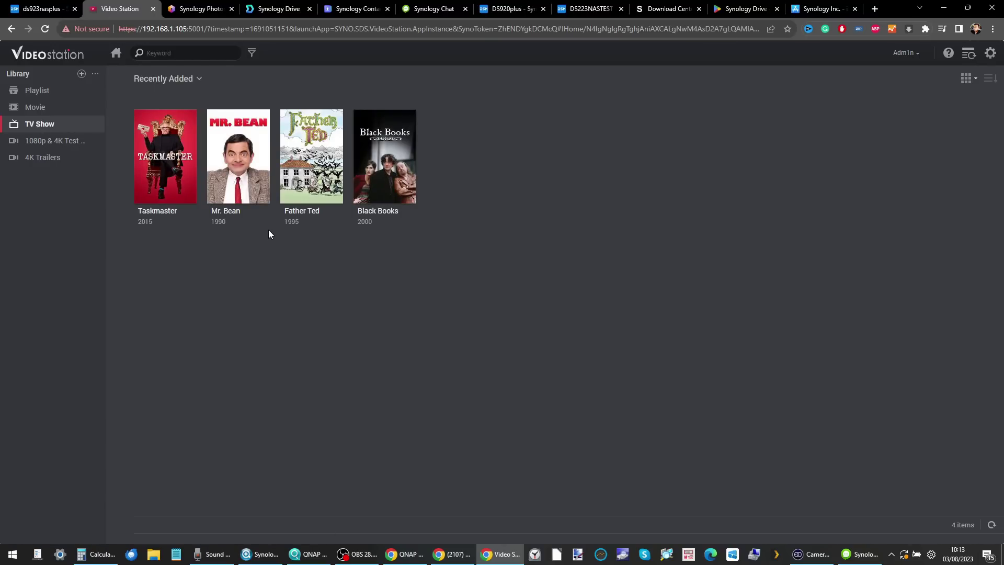
pyautogui.click(165, 126)
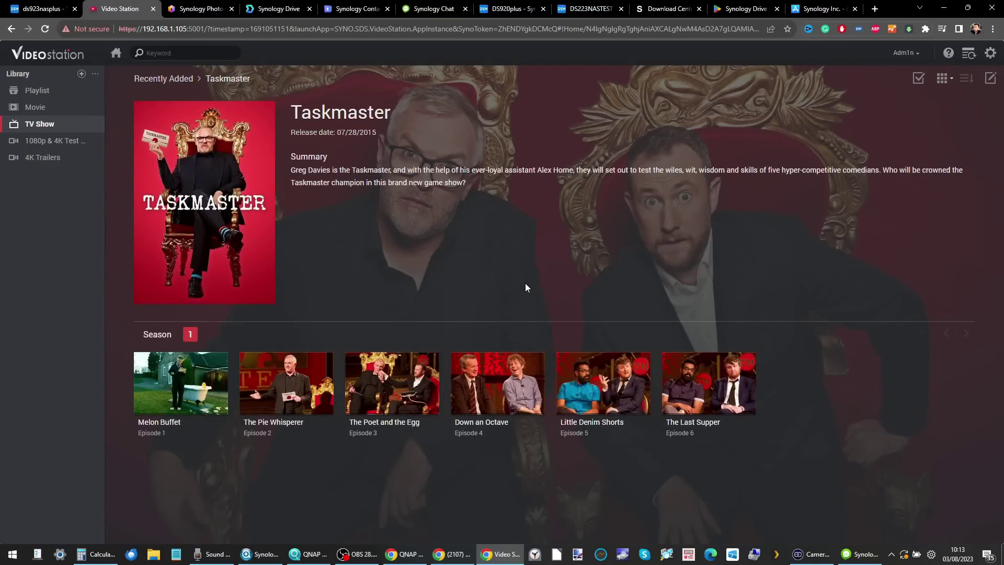
pyautogui.click(61, 7)
# - Launch Audio Station, scroll its All Music track list, then switch to the Synology Drive Google Play page
pyautogui.click(177, 90)
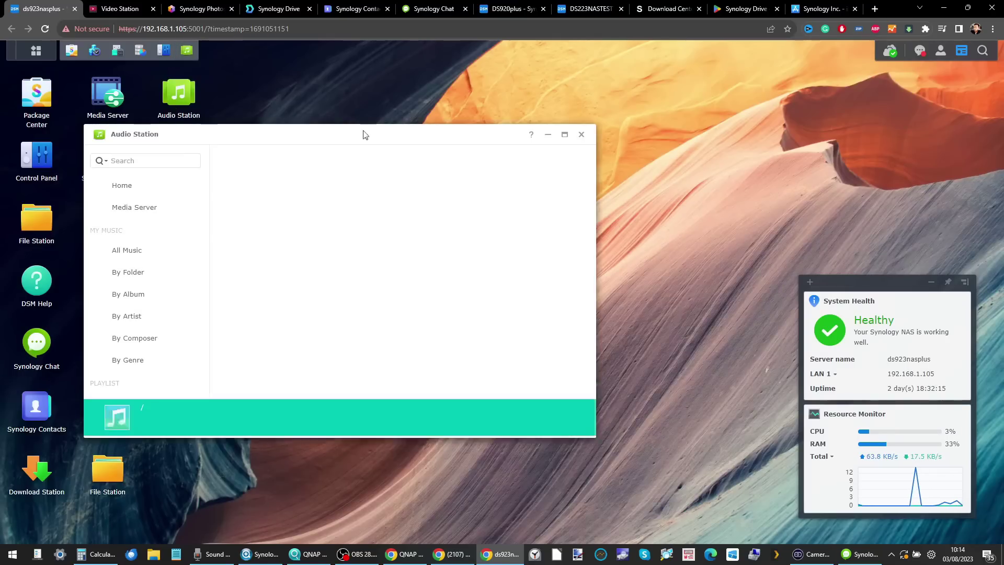
pyautogui.click(131, 256)
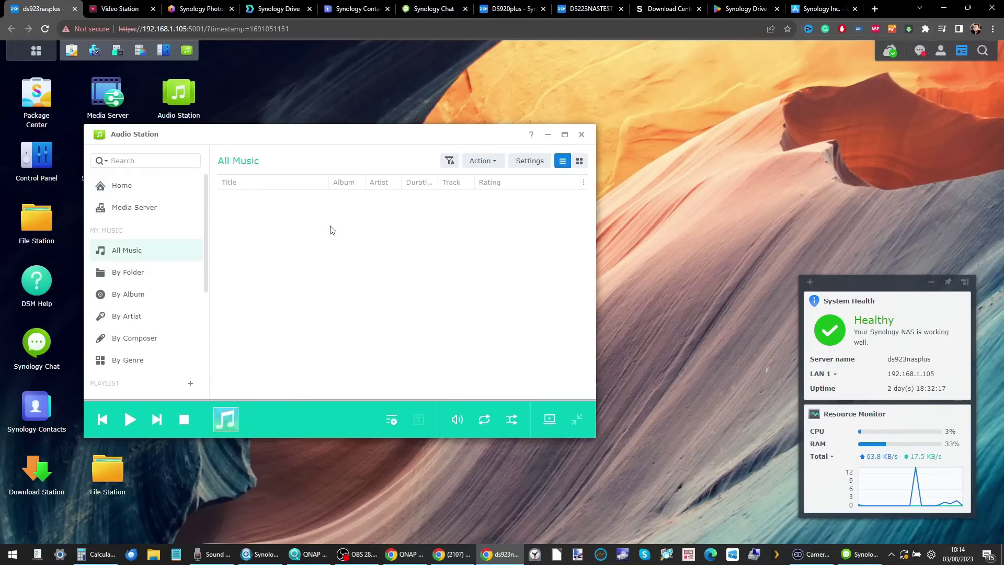
pyautogui.scroll(-1, 355, 235)
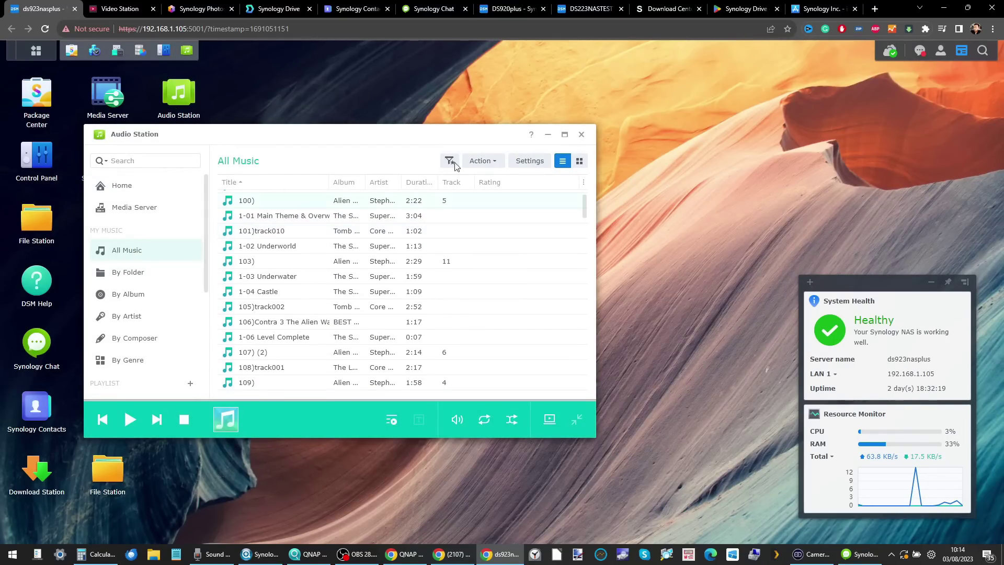
pyautogui.click(749, 8)
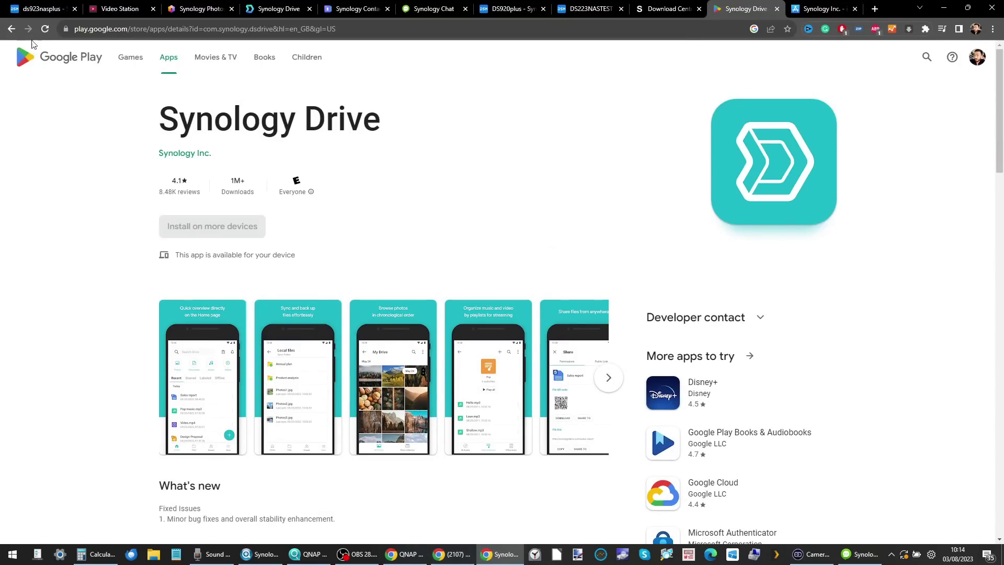
# - Scroll through the Synology Inc. app list on Google Play, then return to the ds923nasplus desktop
pyautogui.click(11, 29)
pyautogui.click(822, 9)
pyautogui.click(716, 10)
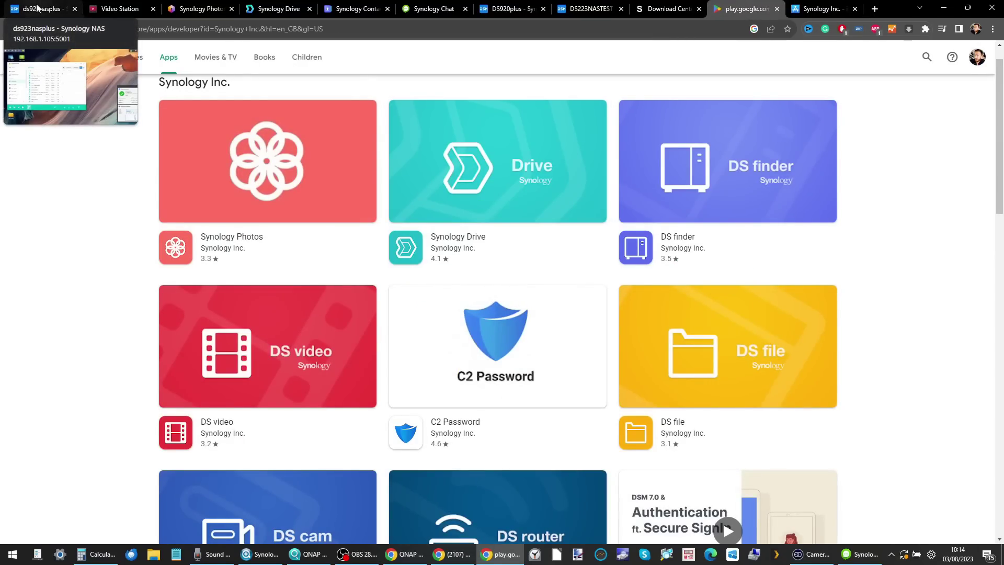
pyautogui.scroll(-8, 415, 226)
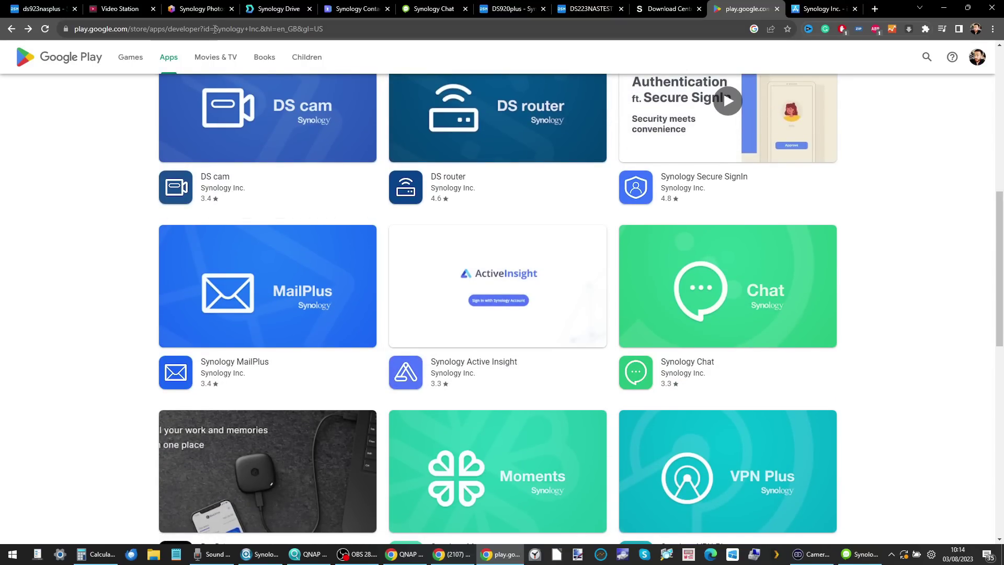
pyautogui.click(7, 7)
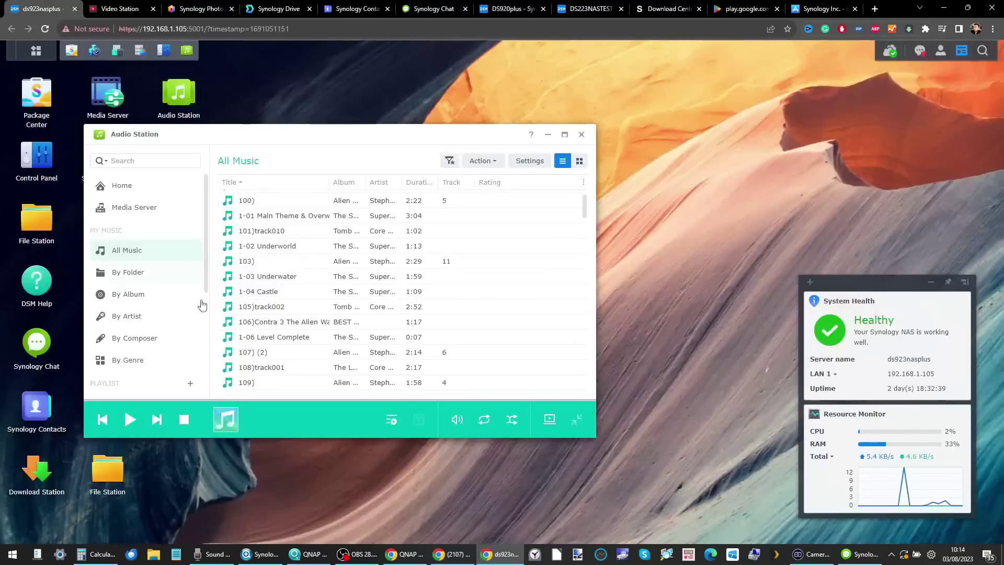
# - Minimise Audio Station, scroll through all installed apps in Main Menu, then close it
pyautogui.click(548, 135)
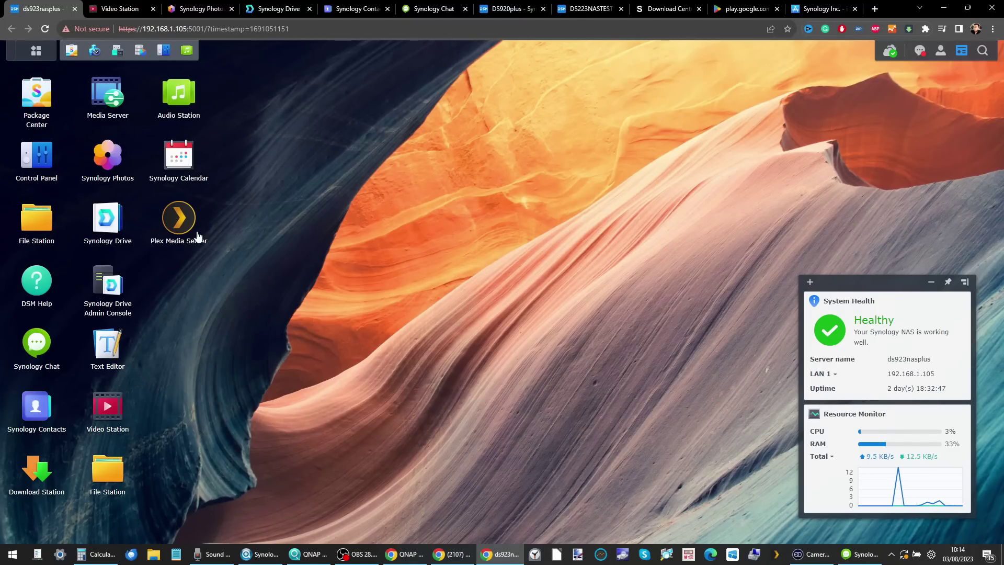
pyautogui.click(35, 50)
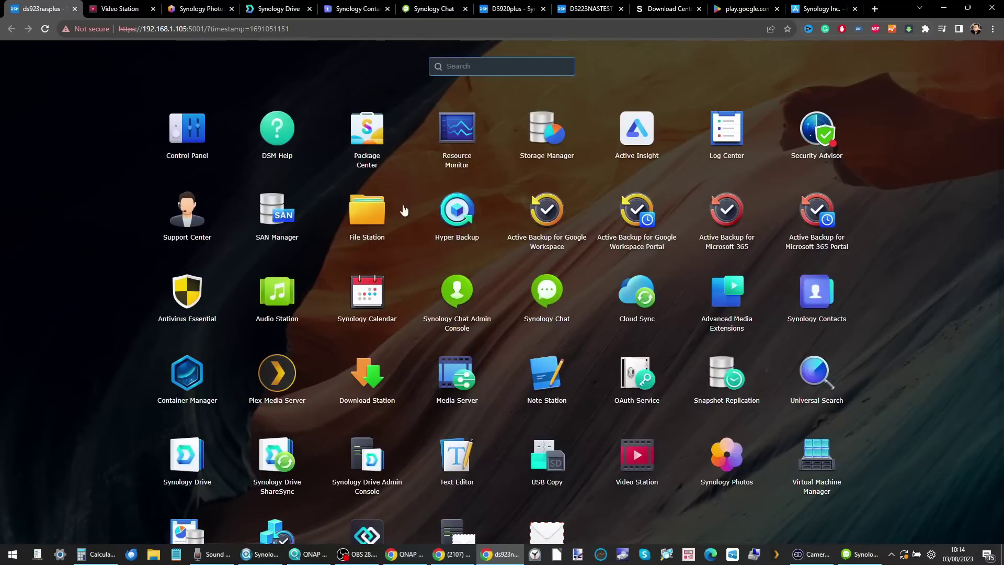
pyautogui.scroll(-1, 404, 209)
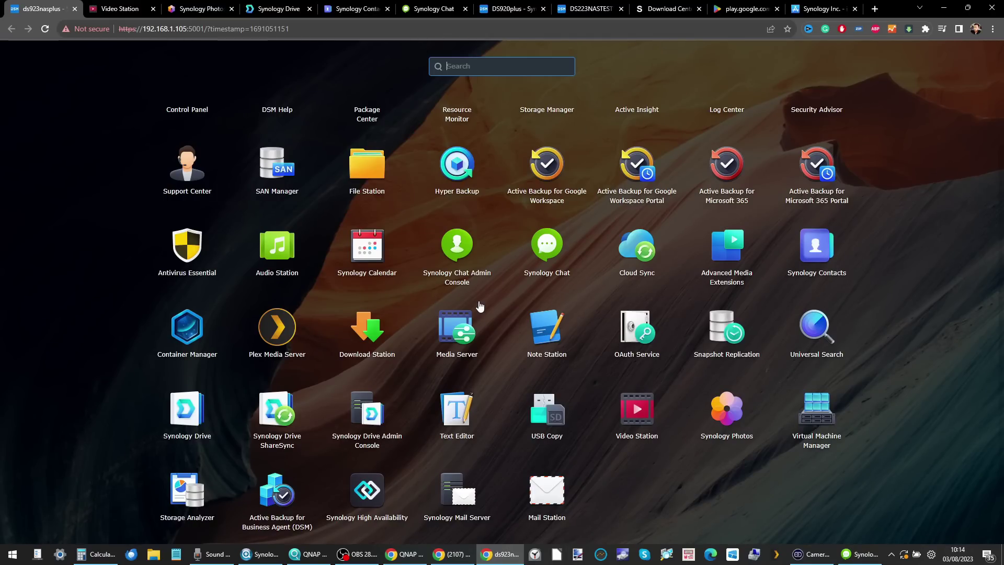
pyautogui.click(58, 243)
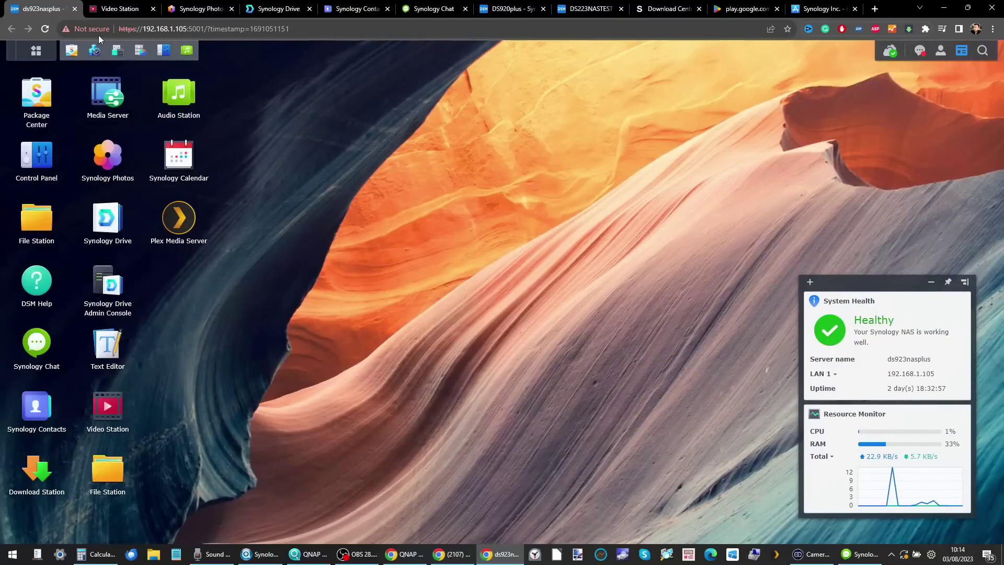
pyautogui.click(69, 54)
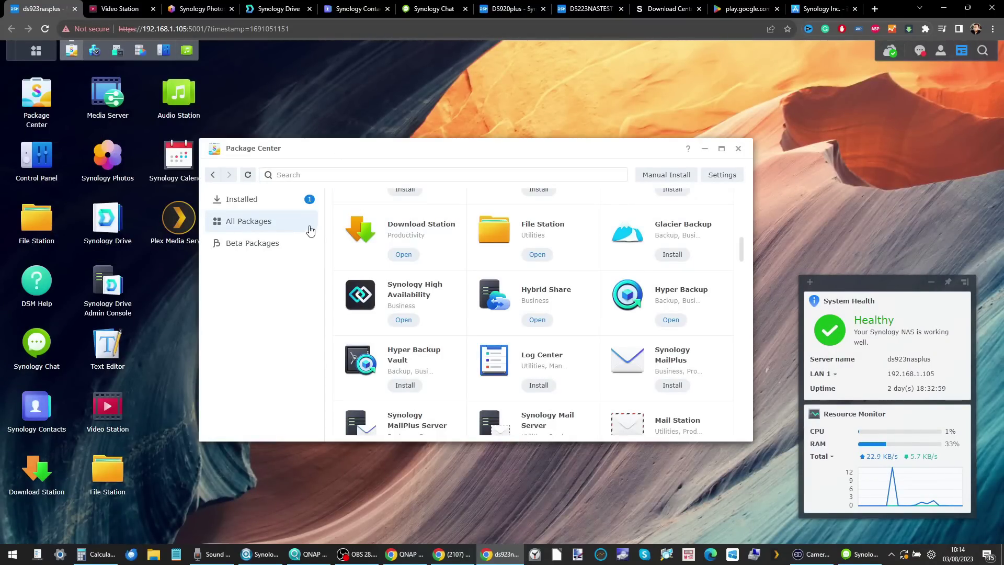
pyautogui.scroll(-15, 561, 293)
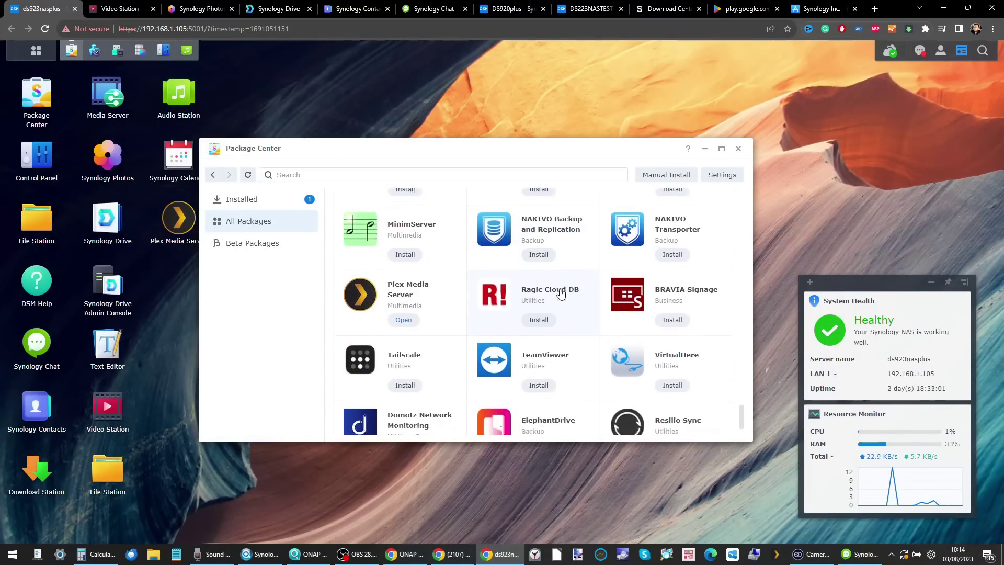
pyautogui.scroll(1, 560, 292)
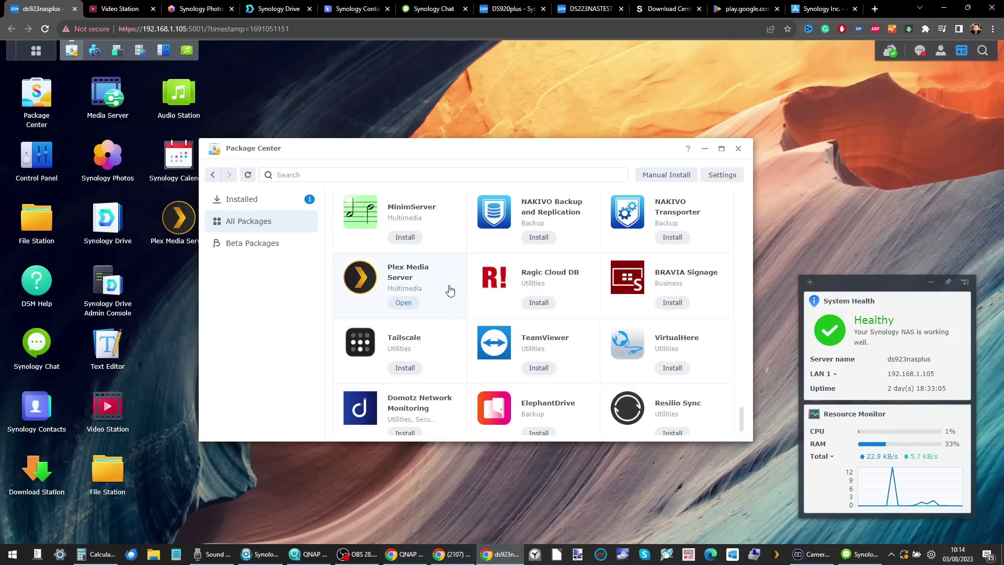
pyautogui.scroll(4, 584, 337)
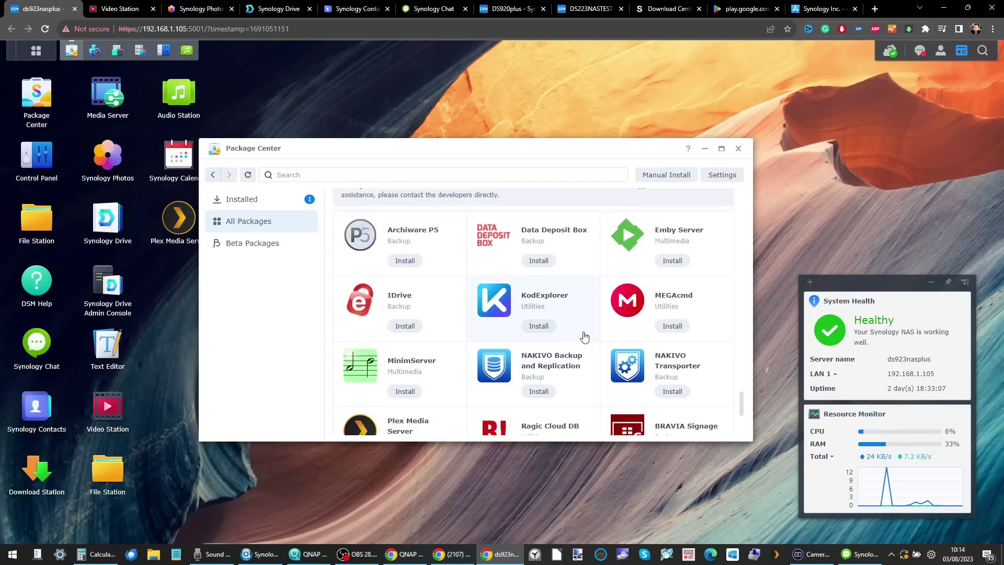
pyautogui.scroll(6, 585, 338)
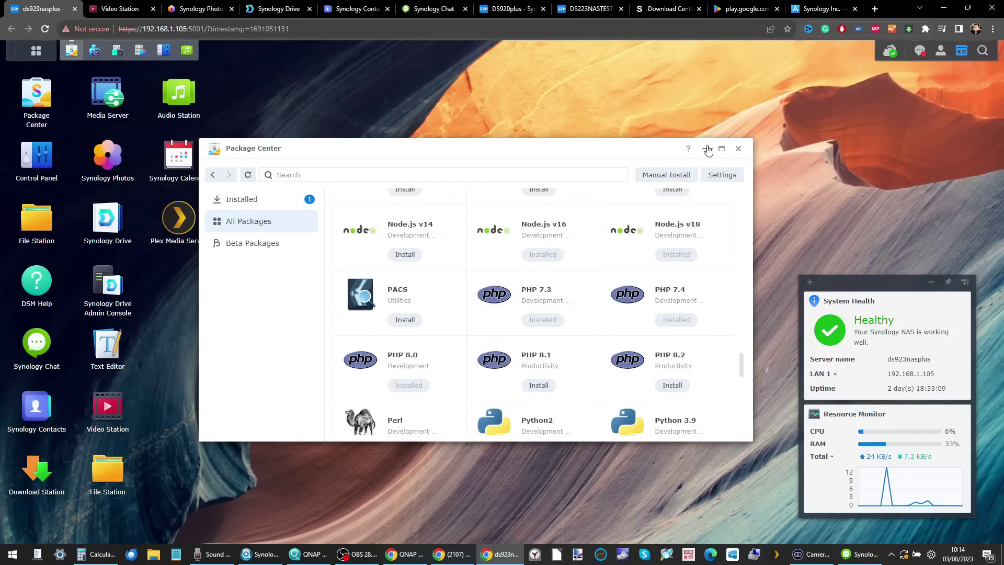
pyautogui.click(705, 149)
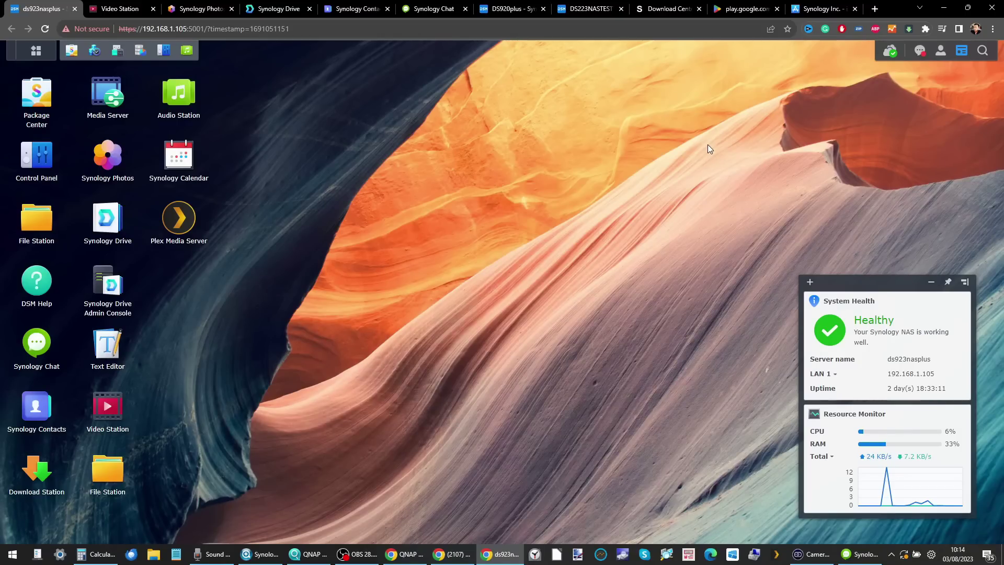